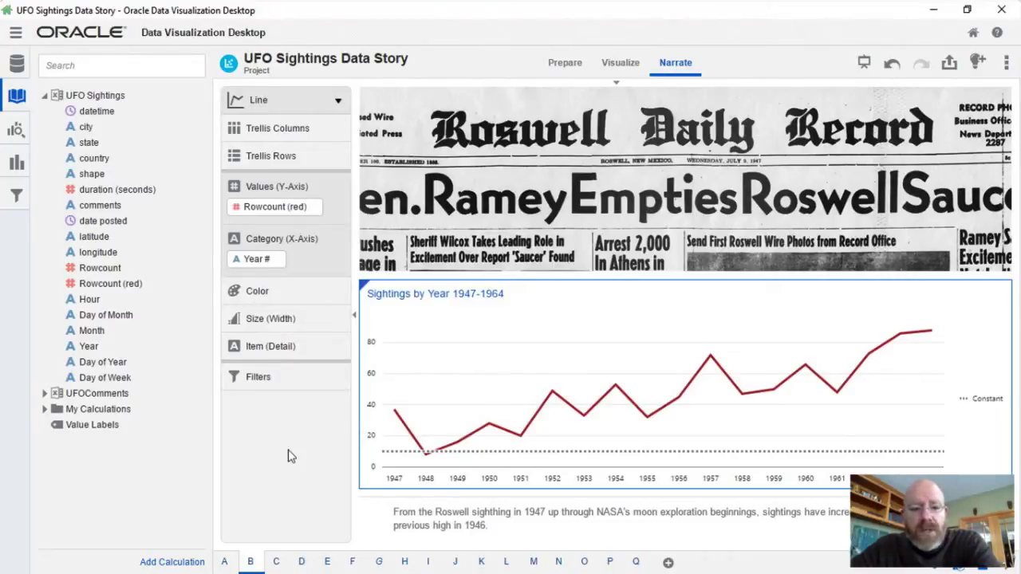
Step: Try a constant reference line on the sightings chart, then undo both changes
{"action": "mouse_move", "coordinate": [393, 411]}
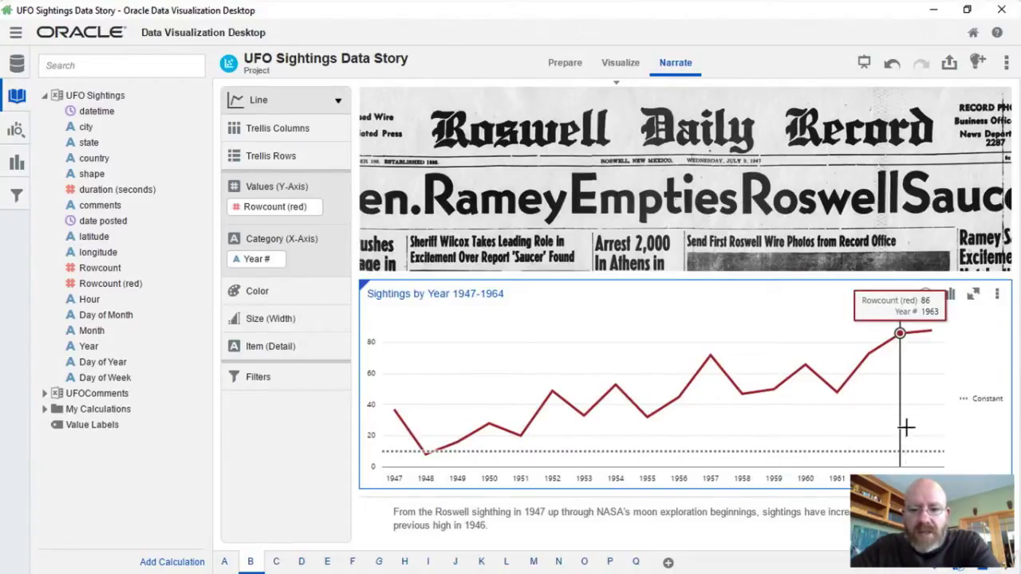
{"action": "right_click", "coordinate": [911, 397]}
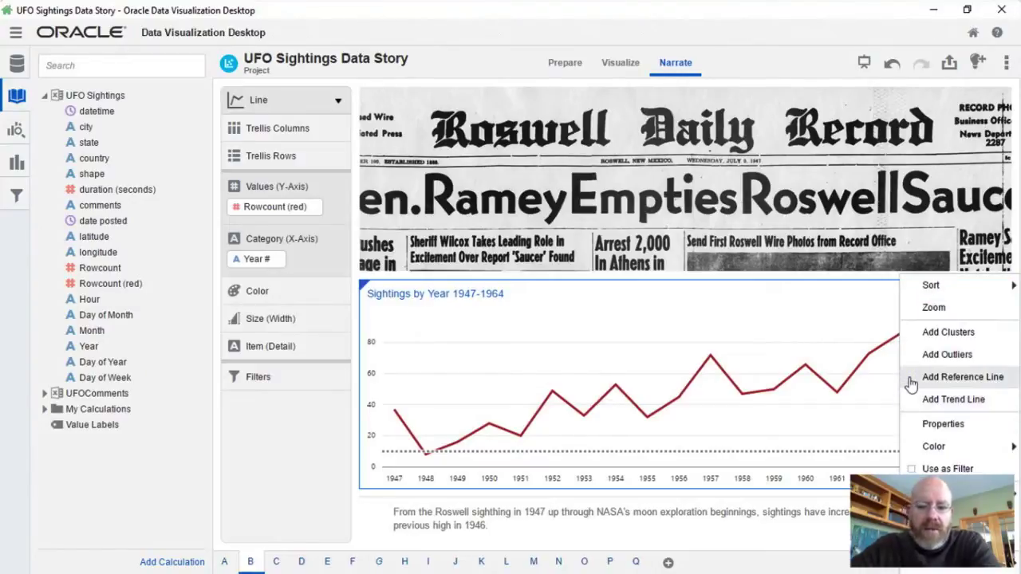
{"action": "left_click", "coordinate": [911, 380]}
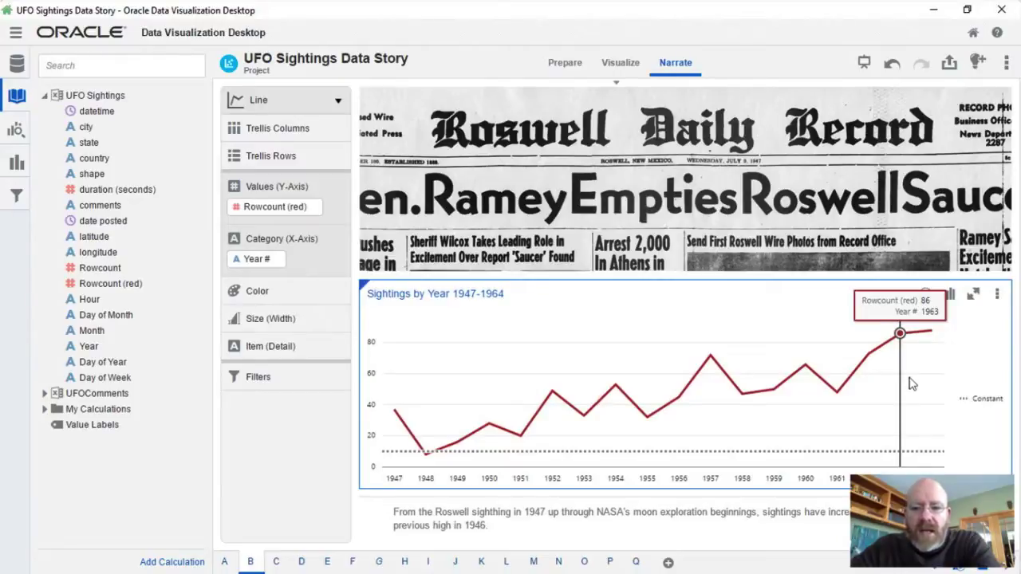
{"action": "left_click", "coordinate": [909, 380]}
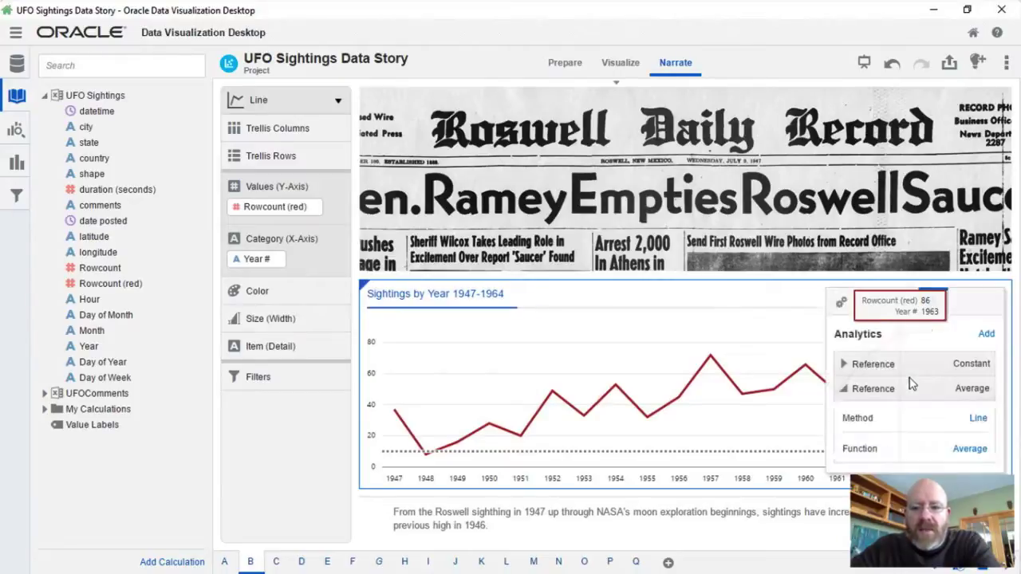
{"action": "left_click", "coordinate": [974, 450]}
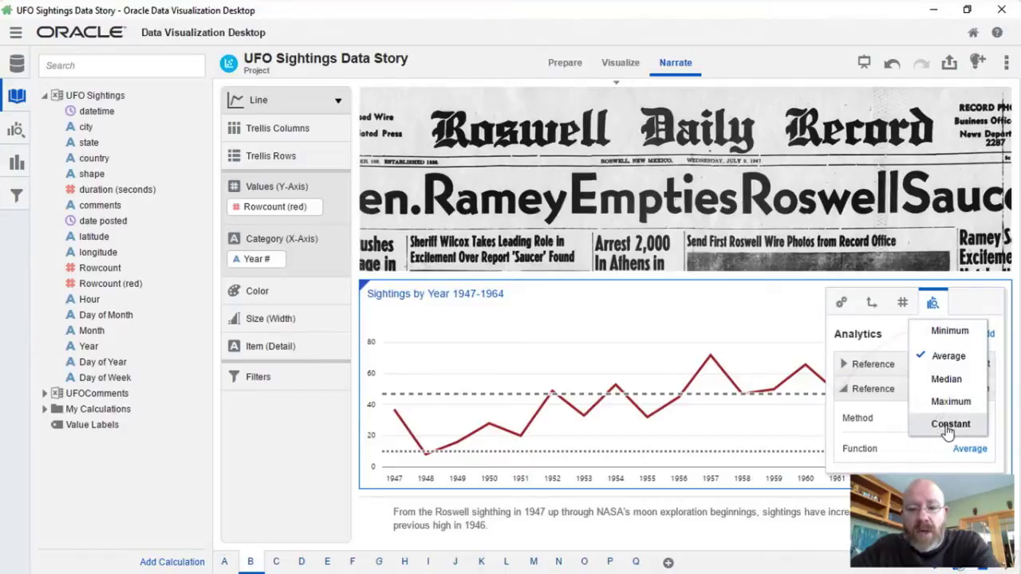
{"action": "left_click", "coordinate": [947, 429]}
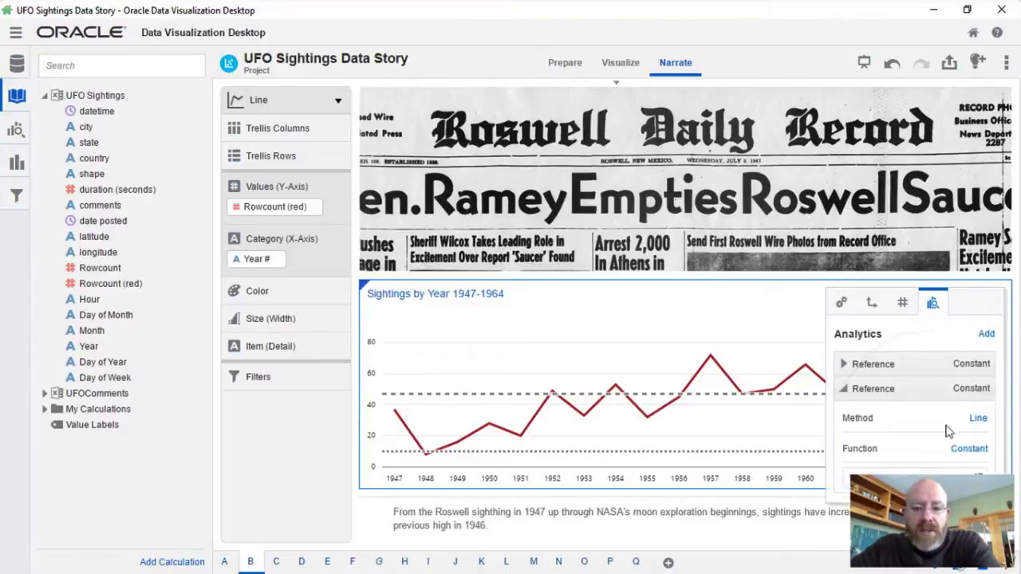
{"action": "left_click", "coordinate": [733, 429]}
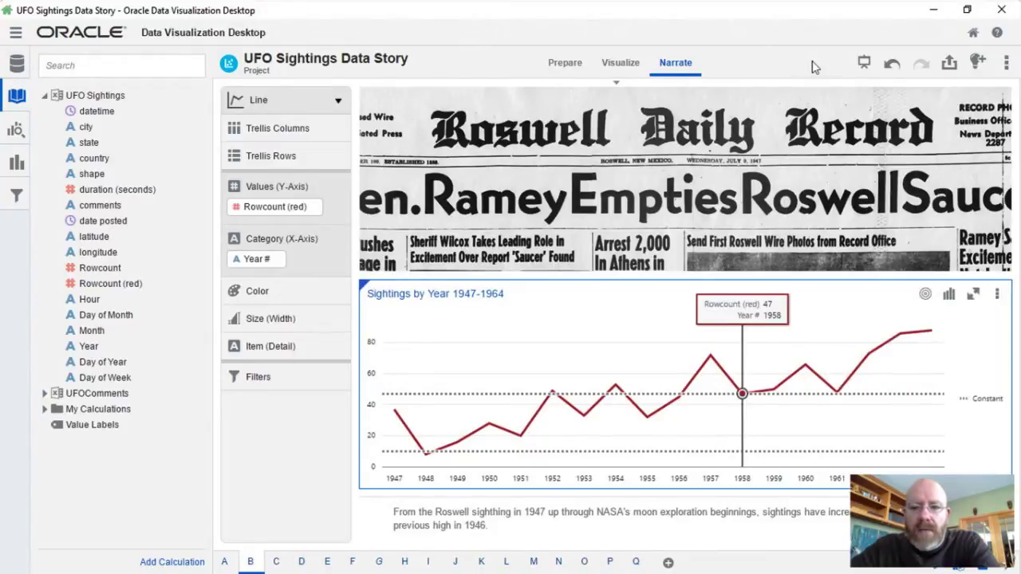
{"action": "left_click", "coordinate": [891, 65]}
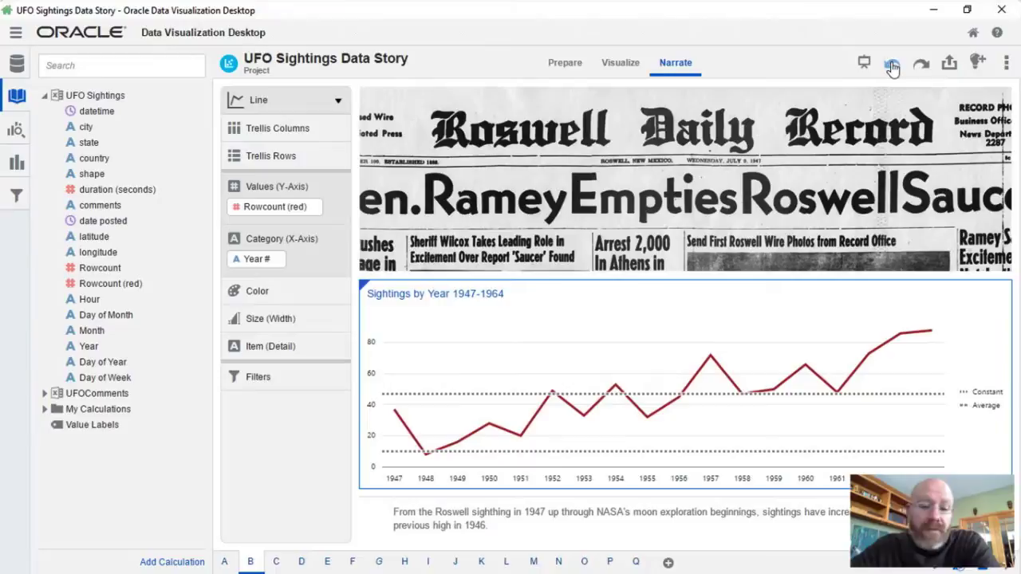
{"action": "left_click", "coordinate": [892, 67]}
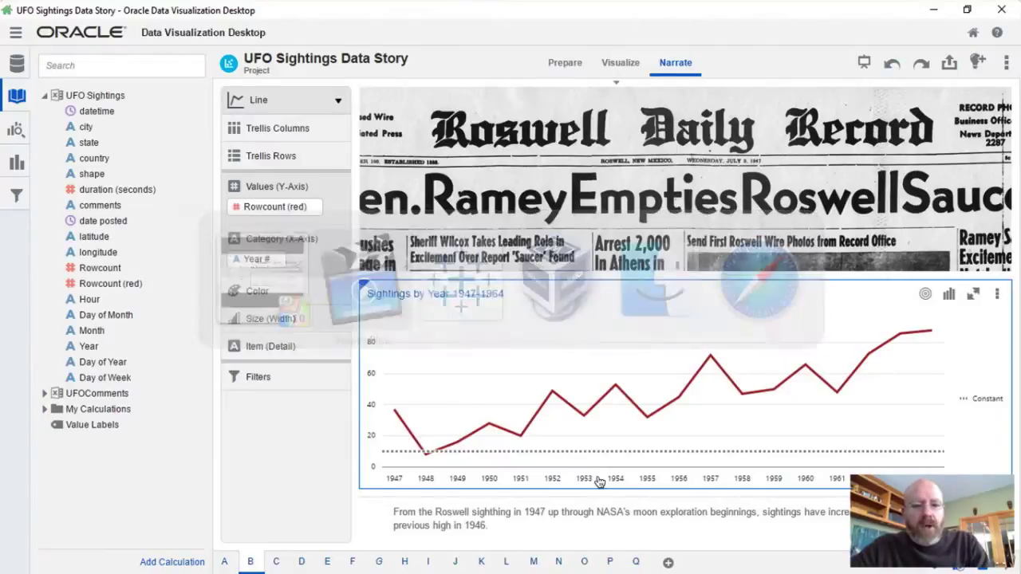
Step: In Tableau, browse the chart's Trend Lines, Forecast and Drop Lines options without applying any
{"action": "key", "text": "super+Tab"}
{"action": "key", "text": "super+Tab"}
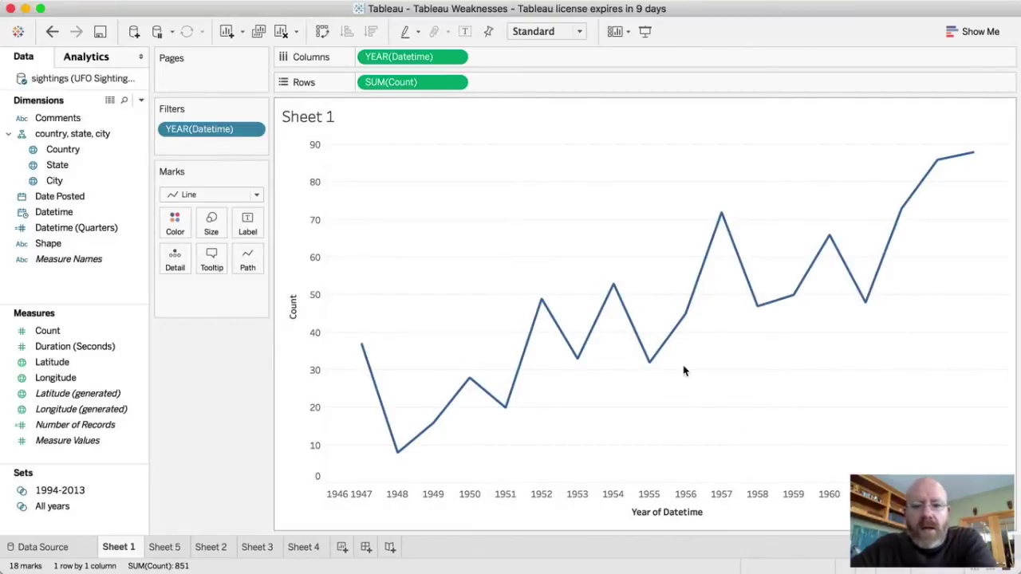
{"action": "right_click", "coordinate": [531, 214]}
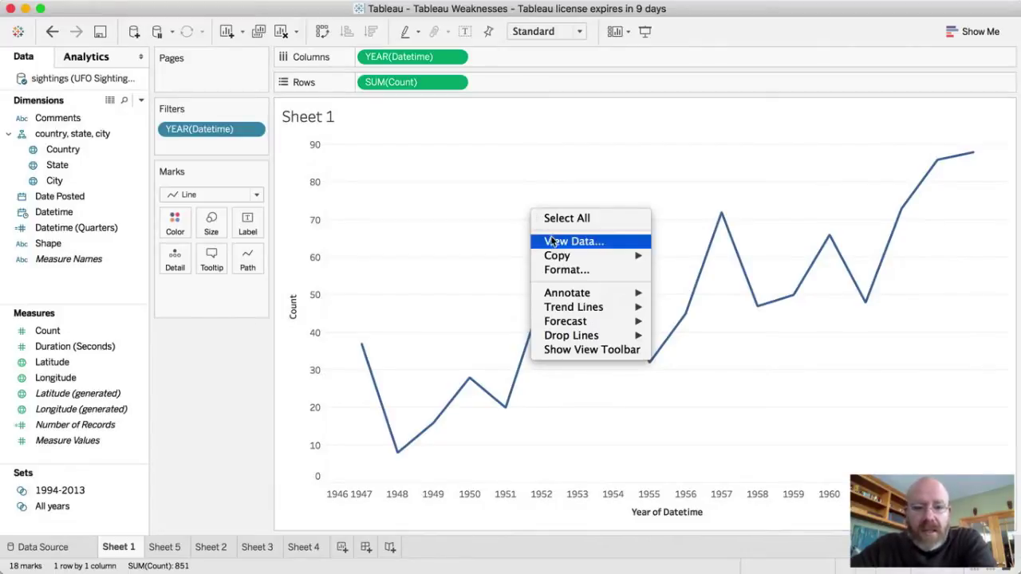
{"action": "mouse_move", "coordinate": [551, 294]}
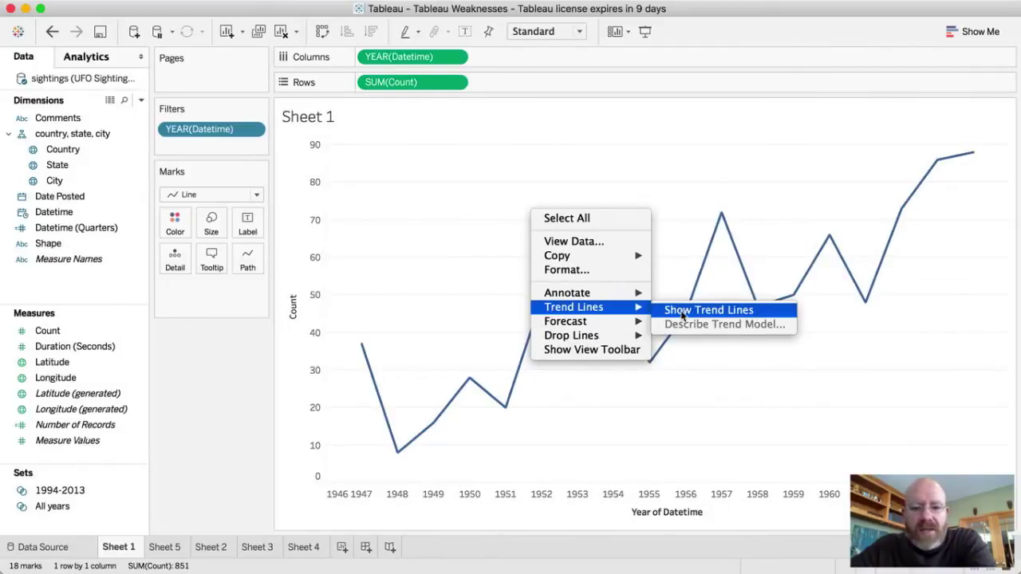
{"action": "mouse_move", "coordinate": [630, 322]}
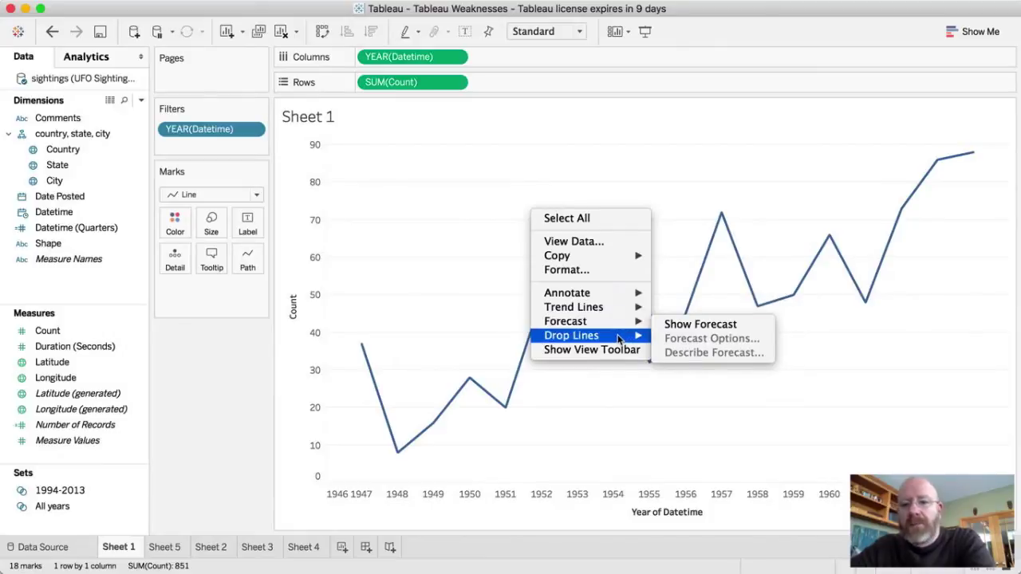
{"action": "mouse_move", "coordinate": [618, 339]}
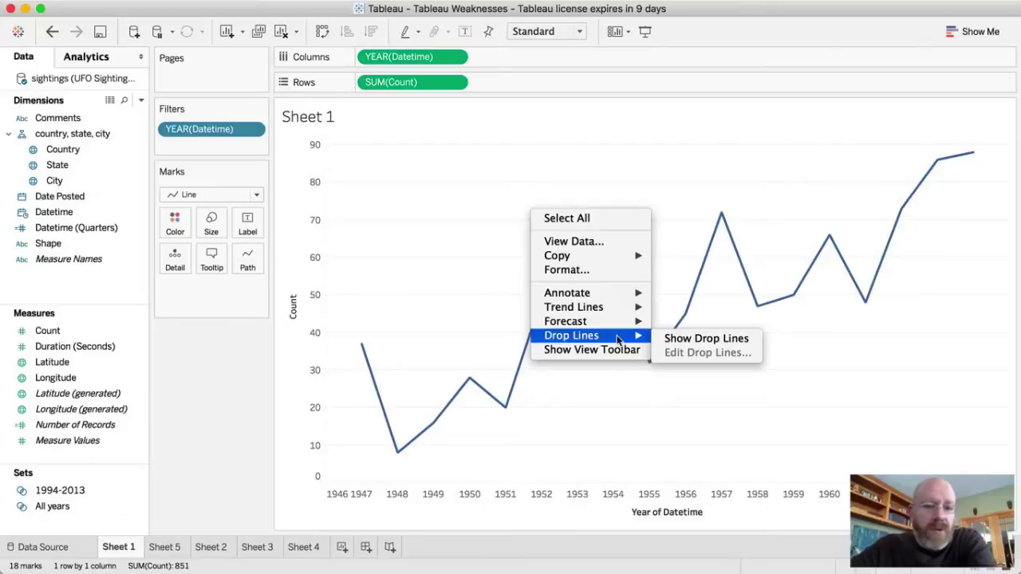
{"action": "mouse_move", "coordinate": [620, 295]}
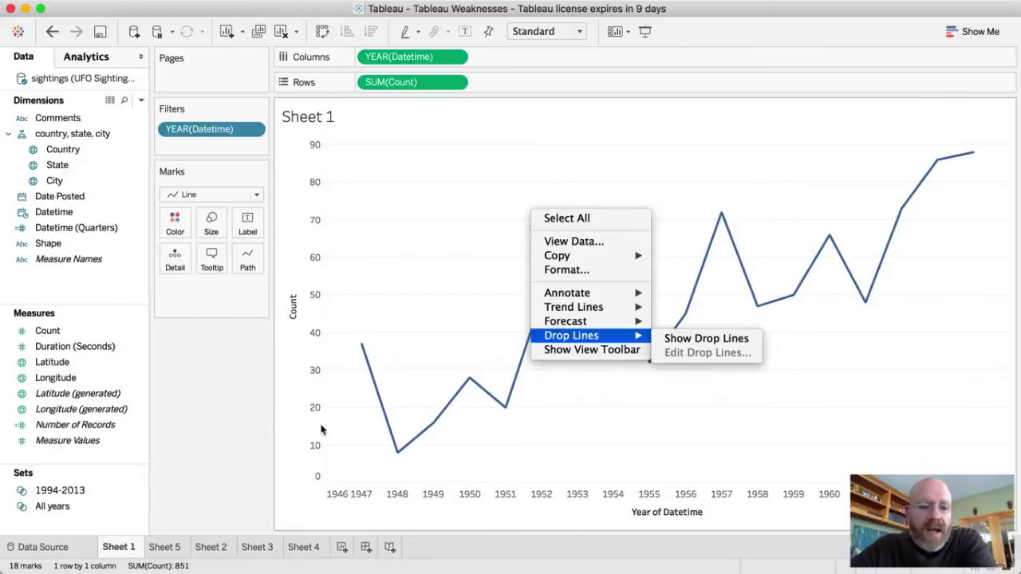
{"action": "left_click", "coordinate": [288, 421]}
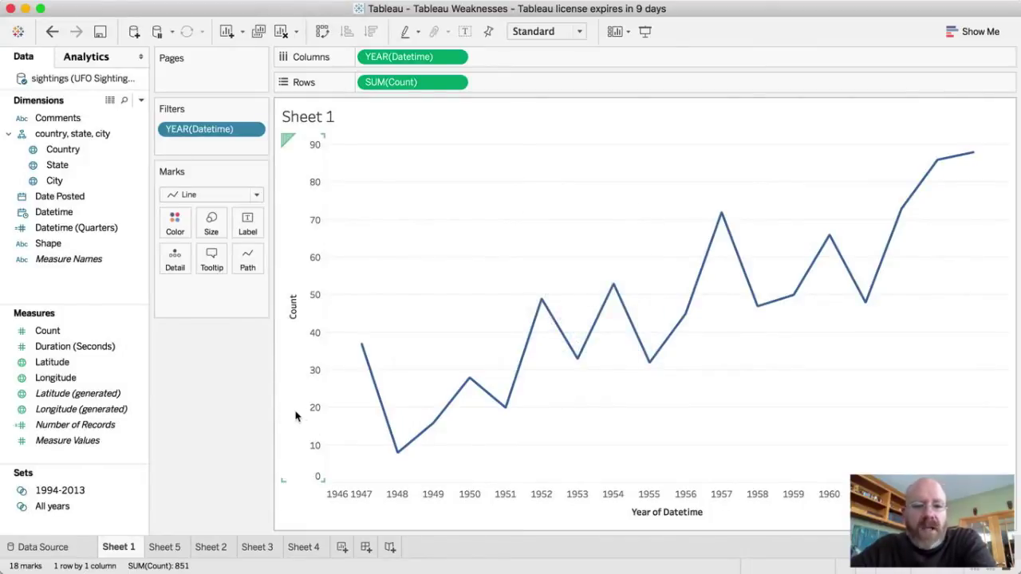
Step: Add a Count-axis reference line whose value is a new parameter '1946' set to 10
{"action": "right_click", "coordinate": [296, 415]}
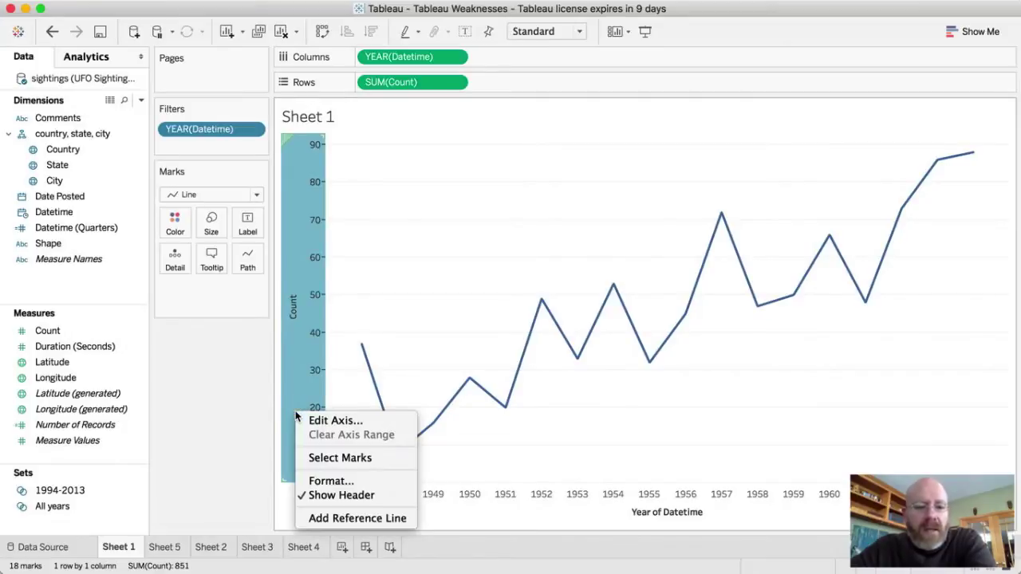
{"action": "left_click", "coordinate": [335, 519]}
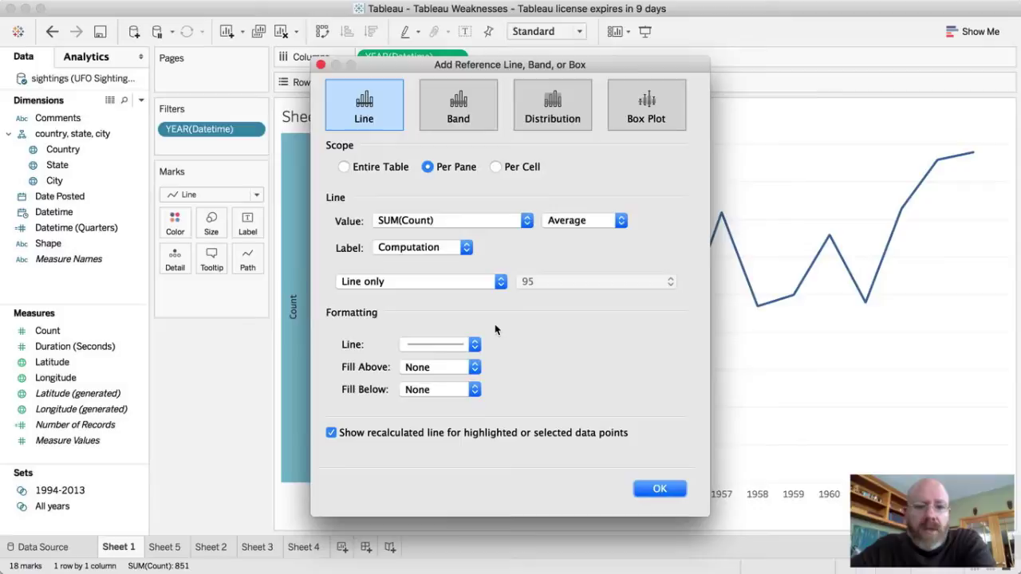
{"action": "left_click", "coordinate": [452, 222]}
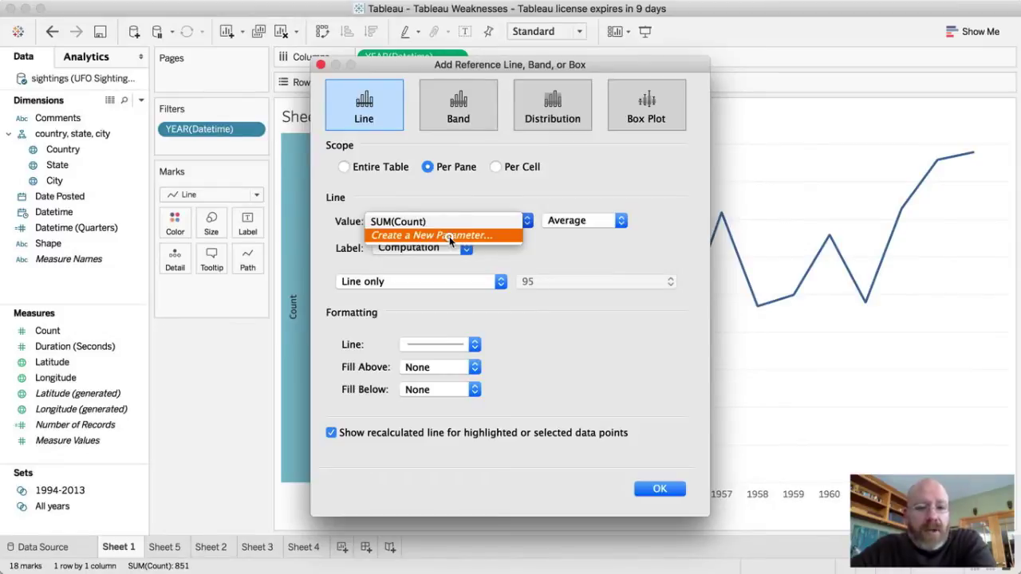
{"action": "left_click", "coordinate": [449, 236]}
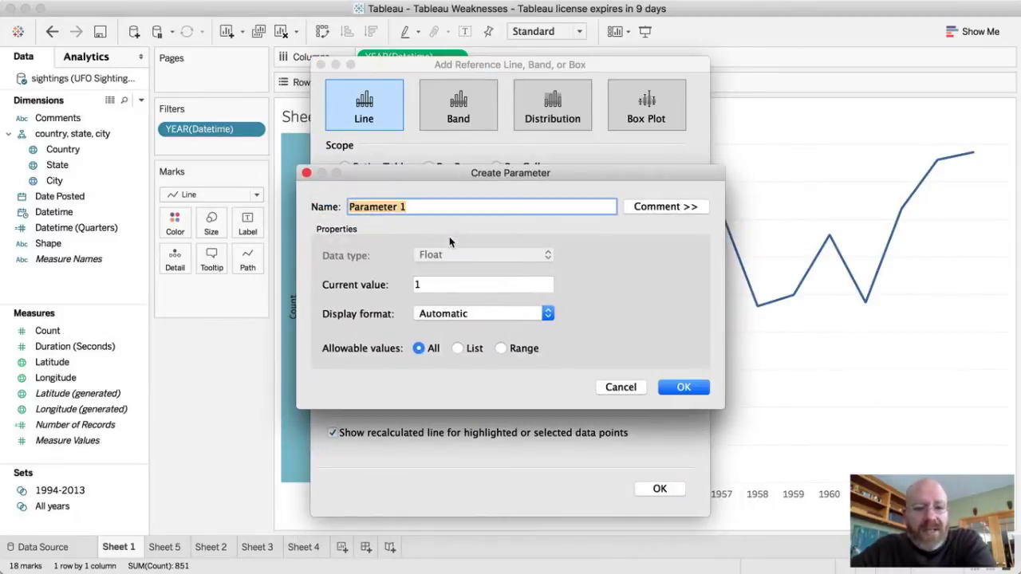
{"action": "type", "text": "1"}
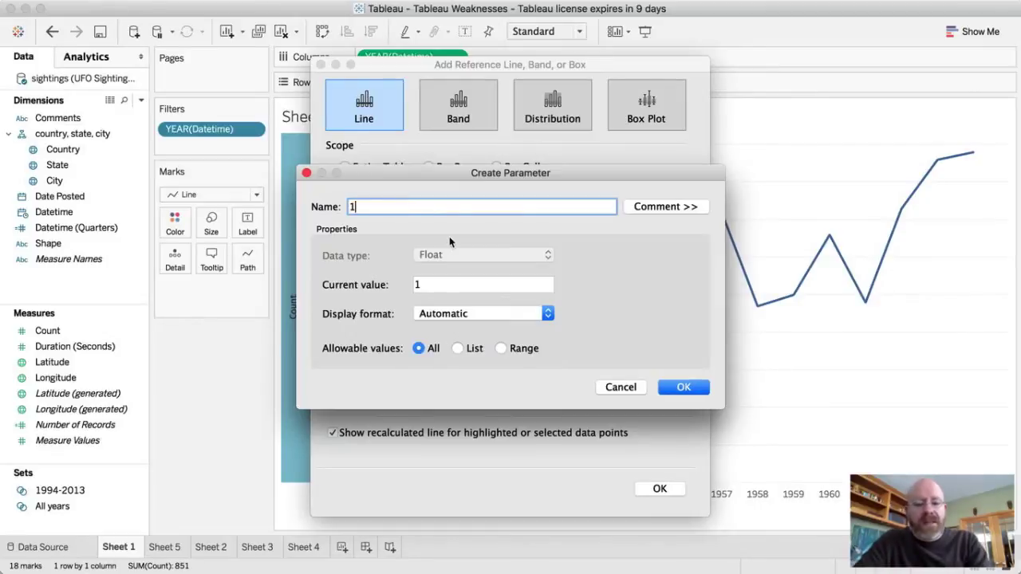
{"action": "type", "text": "946"}
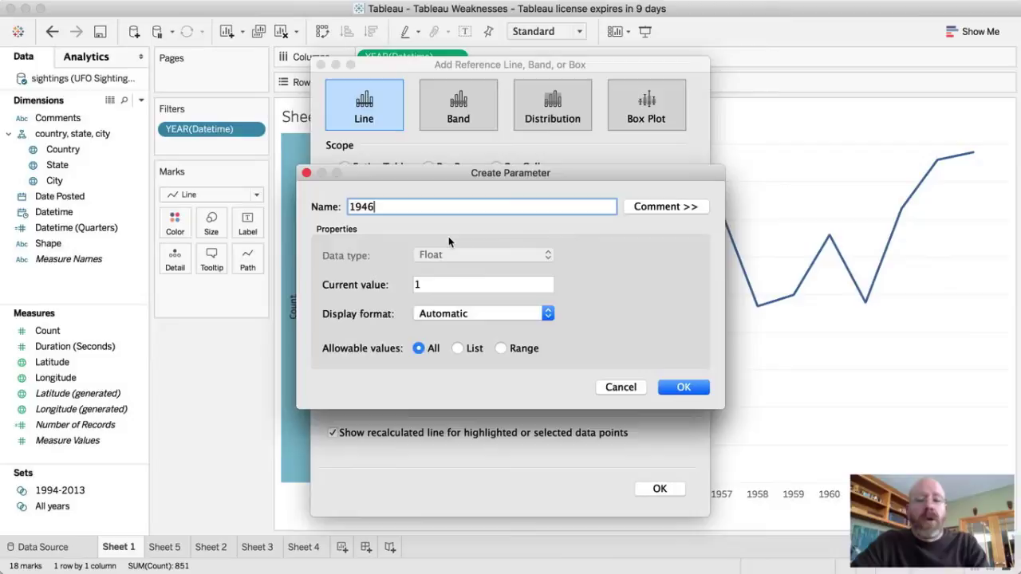
{"action": "left_click", "coordinate": [440, 285]}
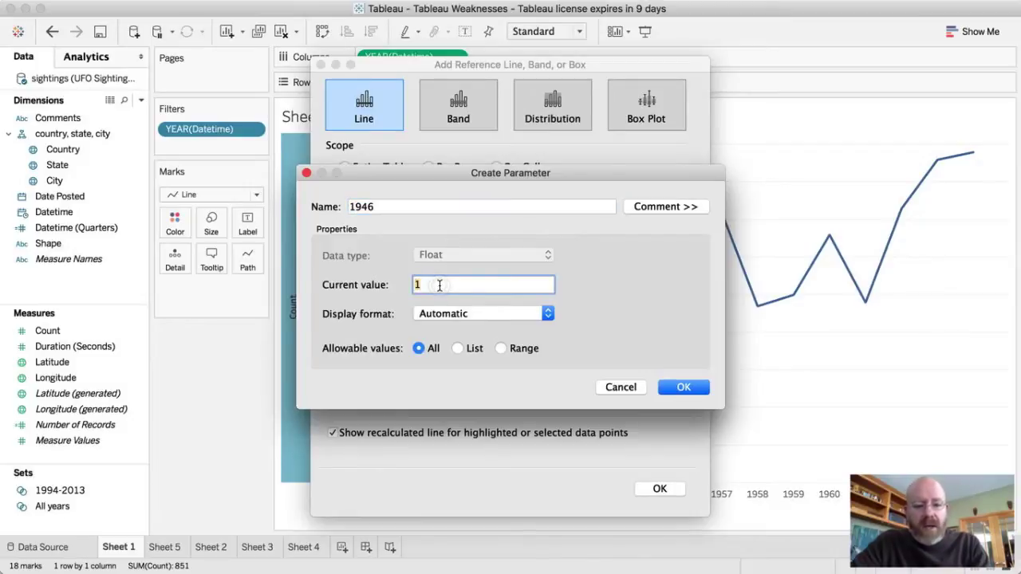
{"action": "type", "text": "10"}
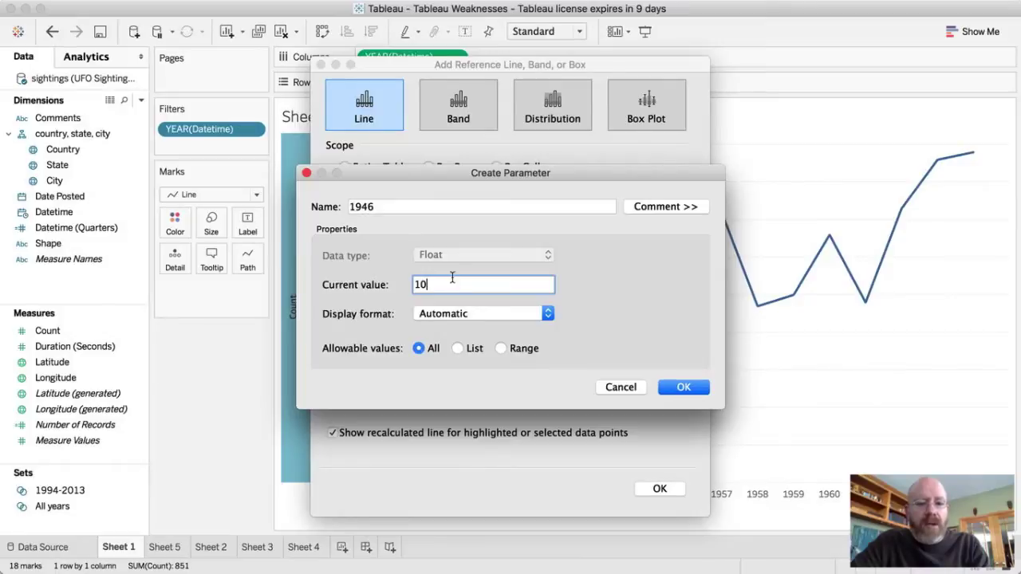
{"action": "left_click", "coordinate": [670, 389]}
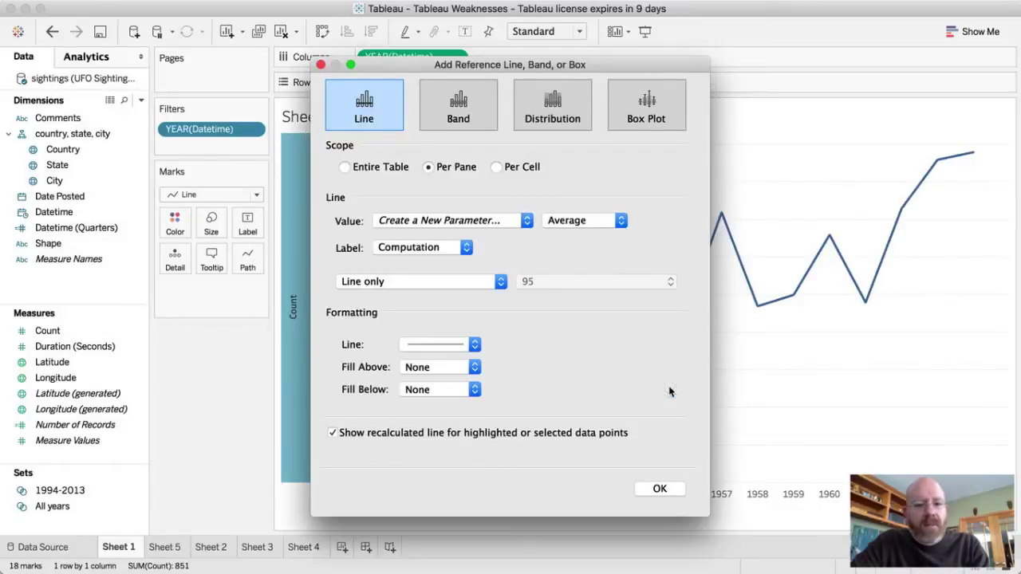
Step: Apply the 1946 reference line at Count 10, then begin switching programs
{"action": "left_click", "coordinate": [652, 489]}
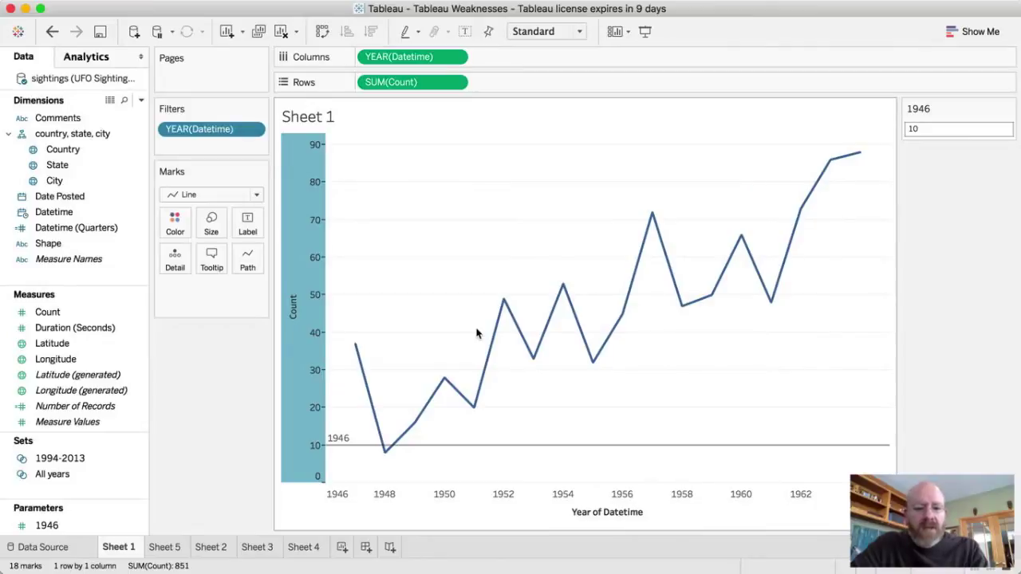
{"action": "key", "text": "super+Tab"}
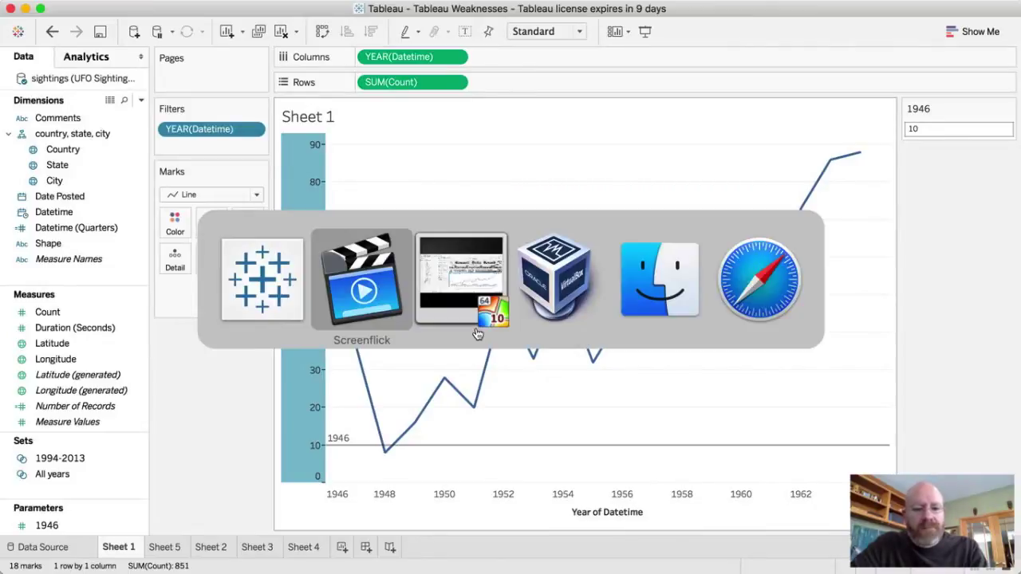
Step: Return to Oracle DV and open story page H with the Sighting Outliers scatterplots
{"action": "key", "text": "super+Tab"}
{"action": "left_click", "coordinate": [477, 333]}
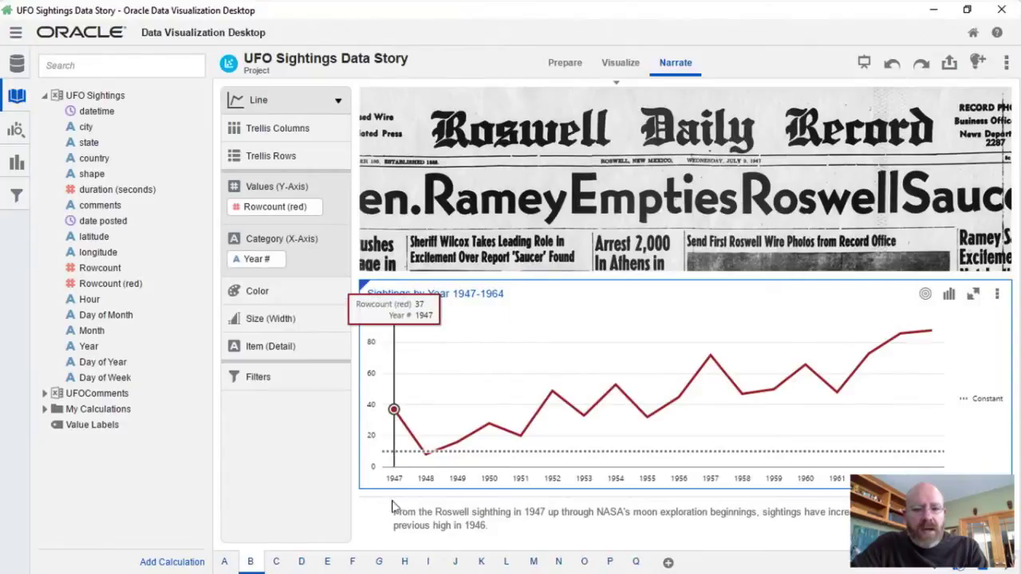
{"action": "left_click", "coordinate": [404, 562]}
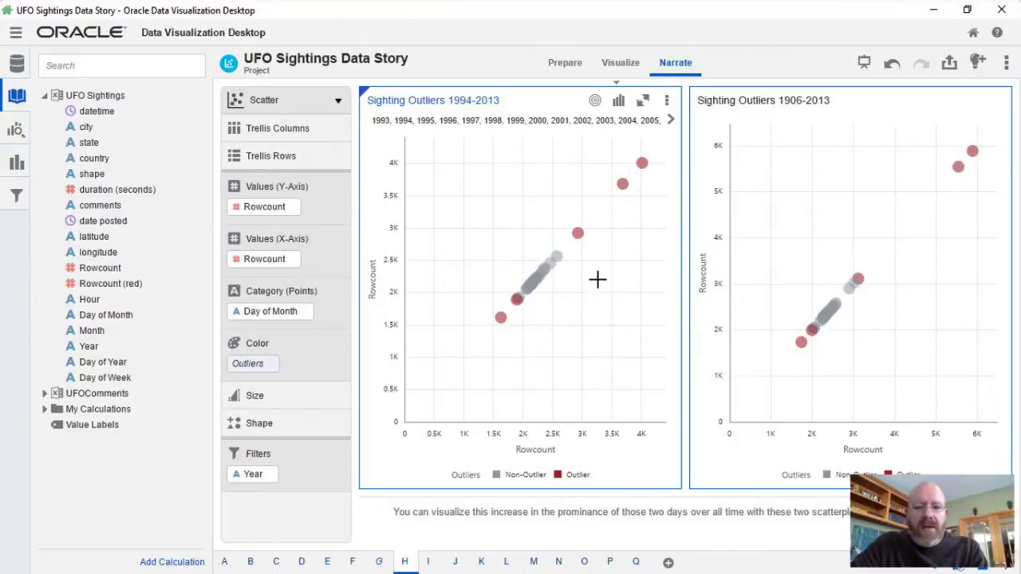
Step: Look through the left scatterplot's menus without changing anything, then return to Tableau
{"action": "right_click", "coordinate": [599, 283]}
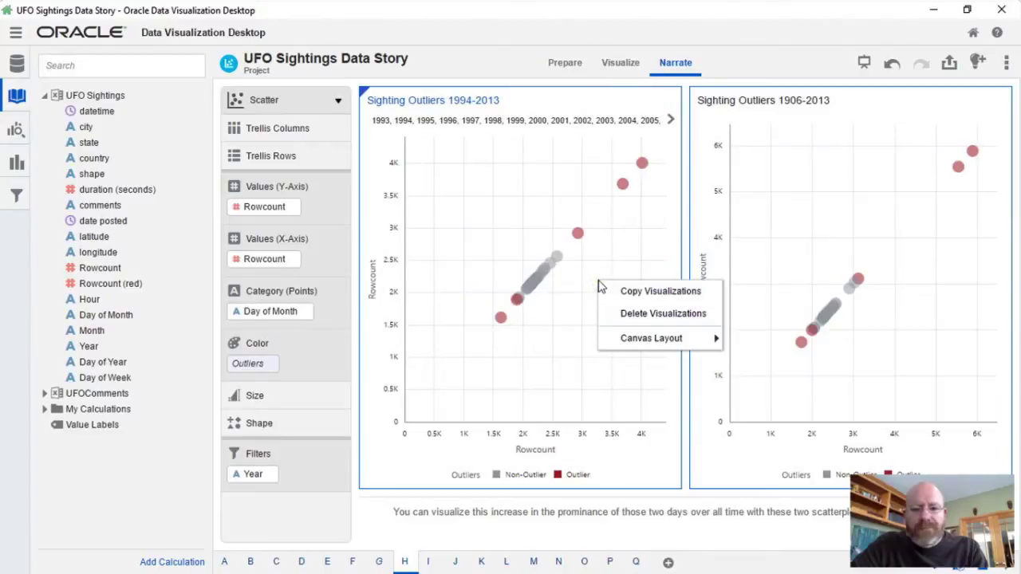
{"action": "left_click", "coordinate": [574, 372]}
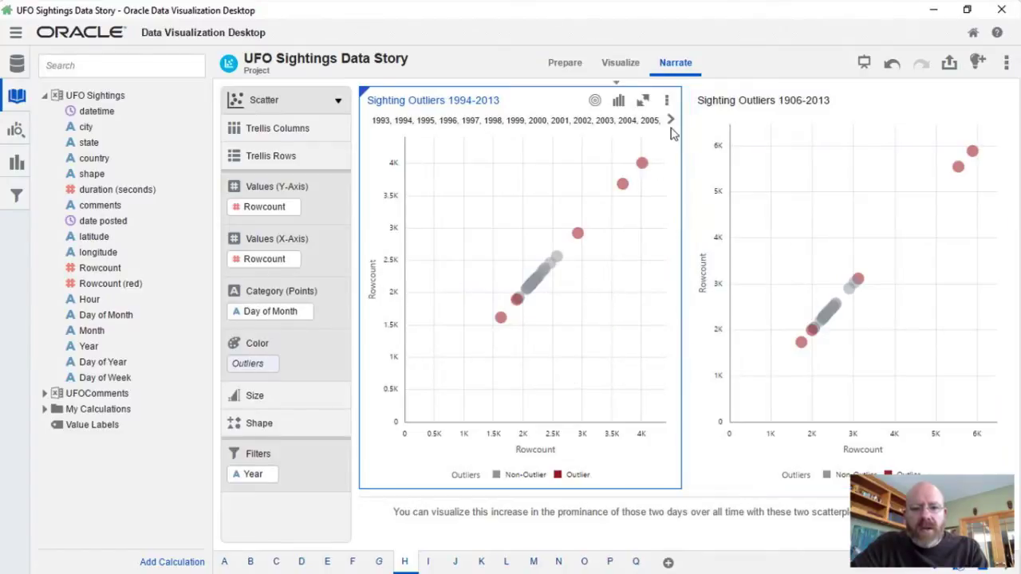
{"action": "left_click", "coordinate": [666, 101]}
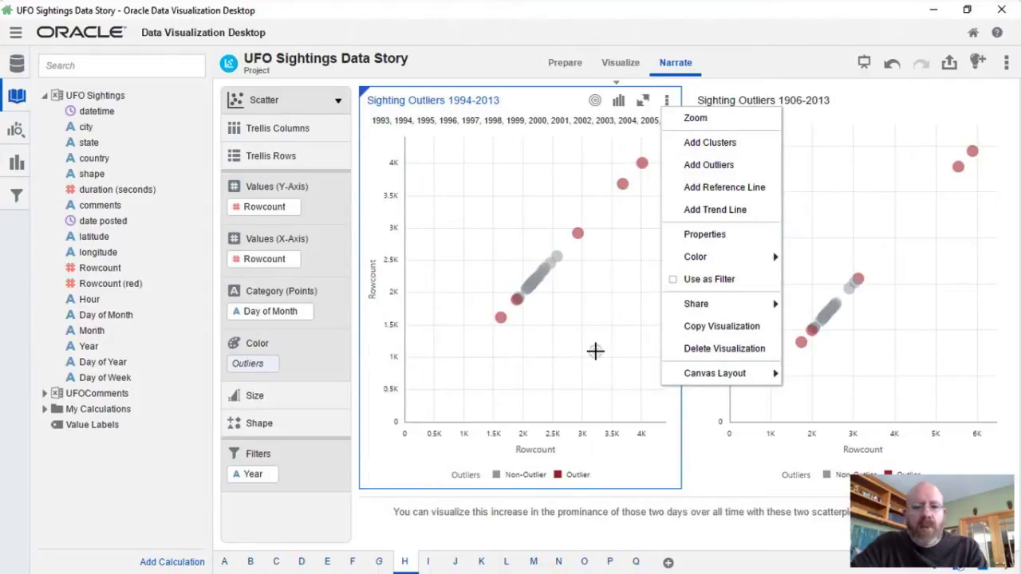
{"action": "left_click", "coordinate": [595, 351]}
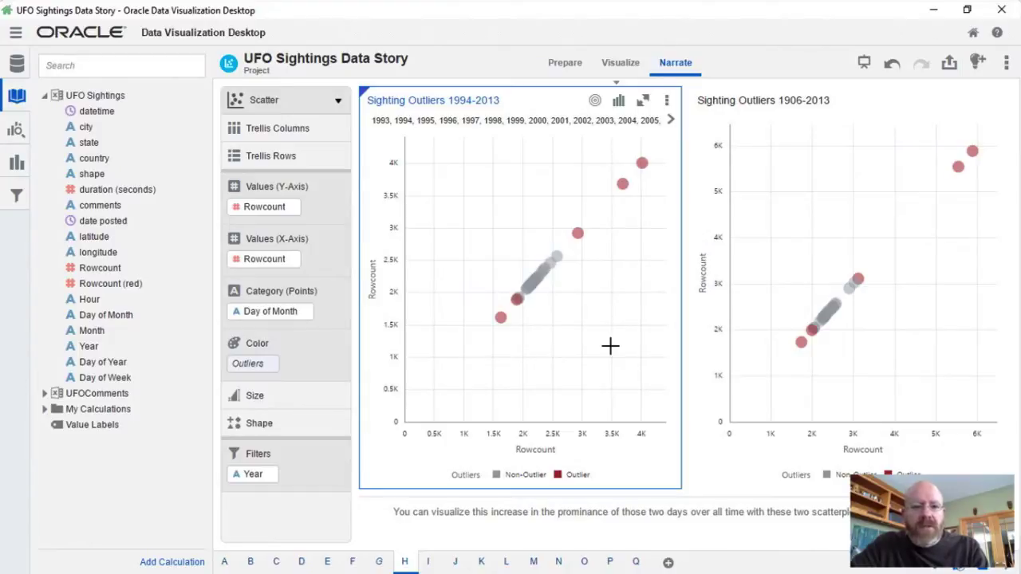
{"action": "key", "text": "super+Tab"}
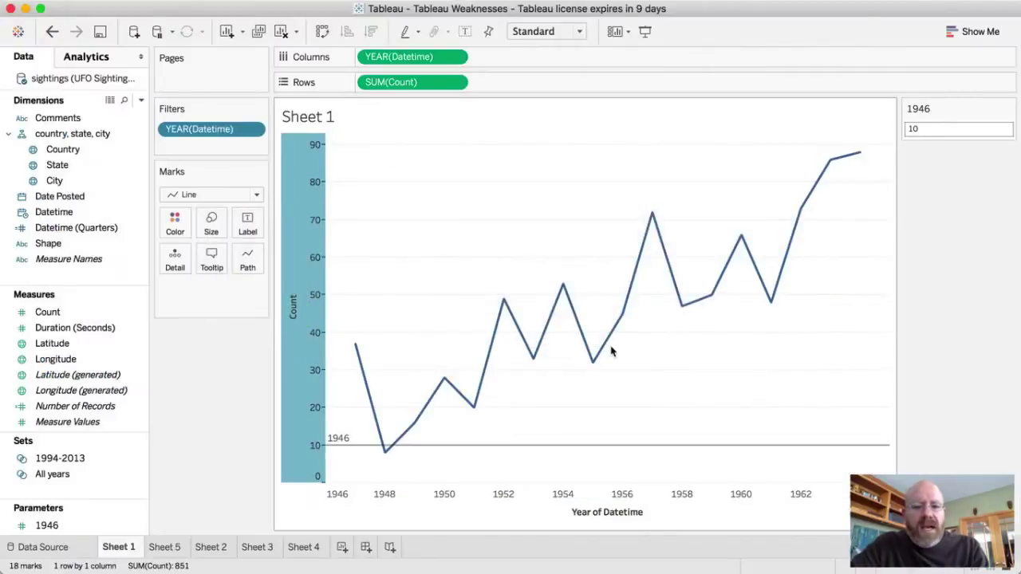
Step: Show Sheet 5's daily counts scatter plot, glancing at Oracle DV's version for comparison
{"action": "left_click", "coordinate": [164, 547]}
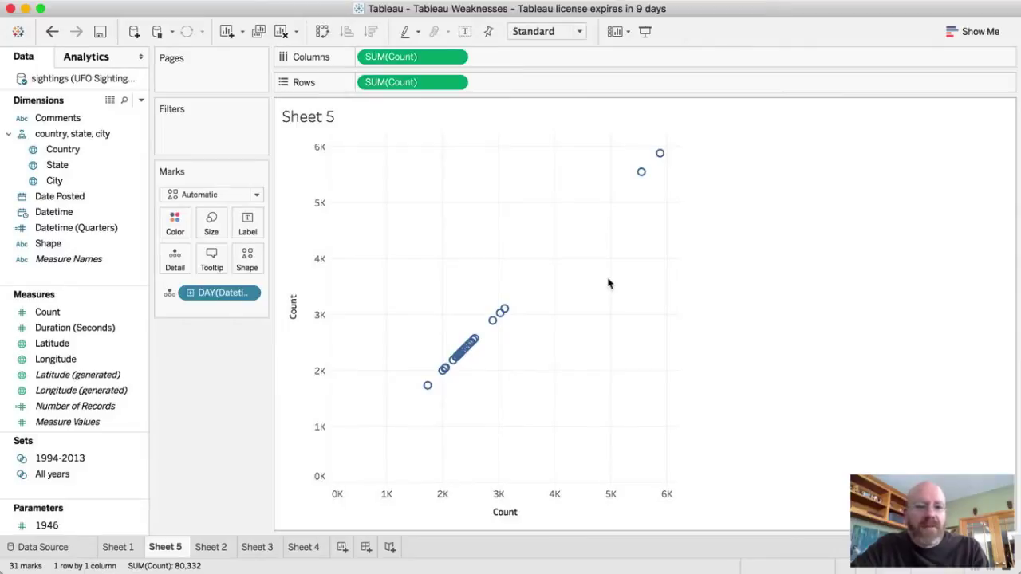
{"action": "key", "text": "super+Tab"}
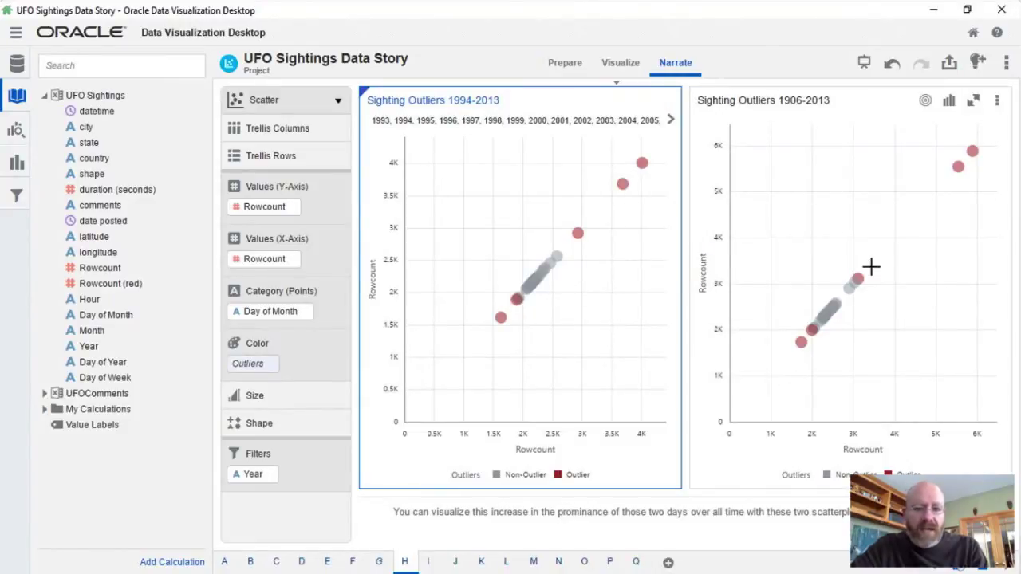
{"action": "key", "text": "super+Tab"}
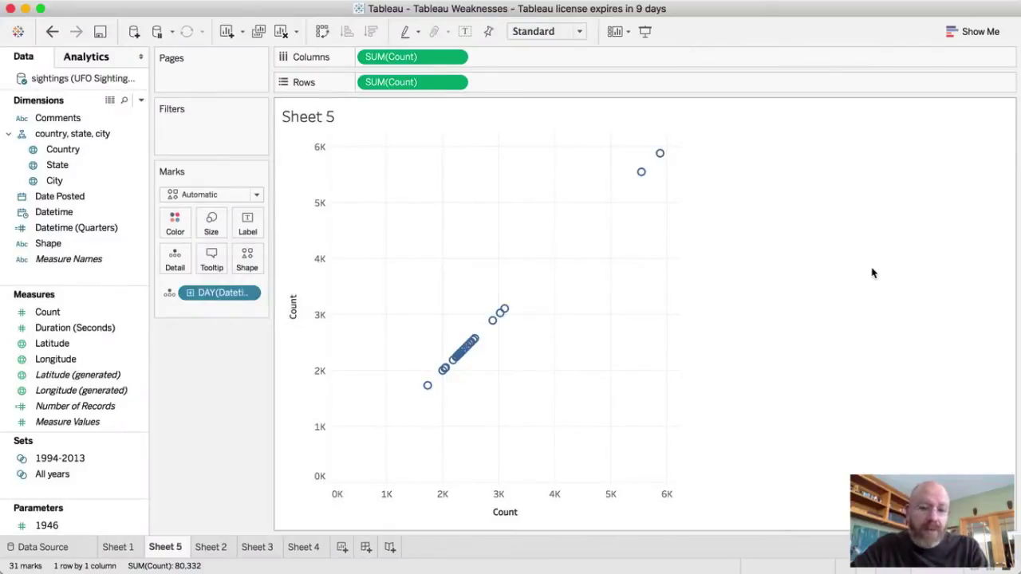
Step: Drag Cluster from the Analytics pane onto Sheet 5's scatter plot
{"action": "right_click", "coordinate": [582, 251]}
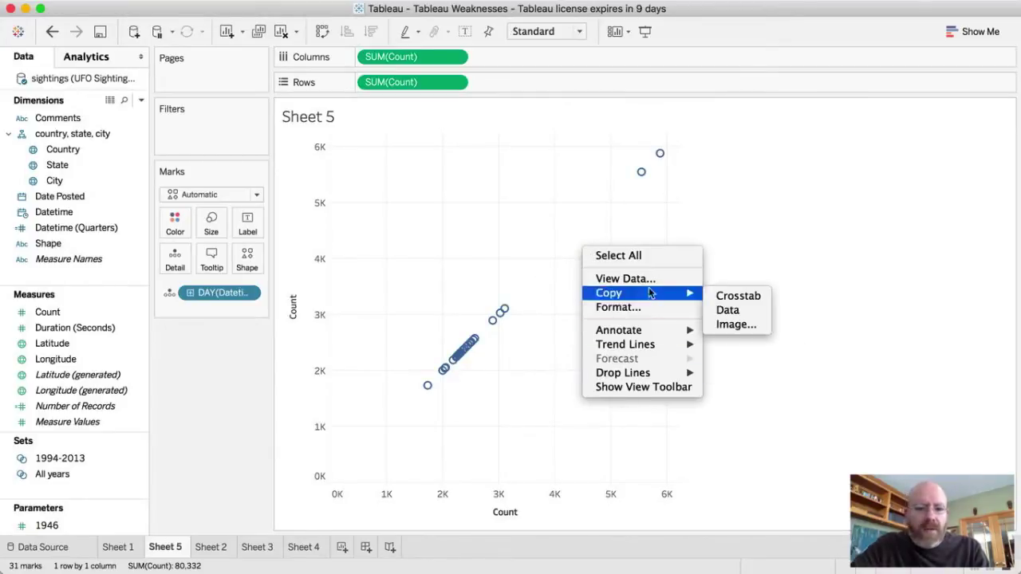
{"action": "left_click", "coordinate": [588, 225]}
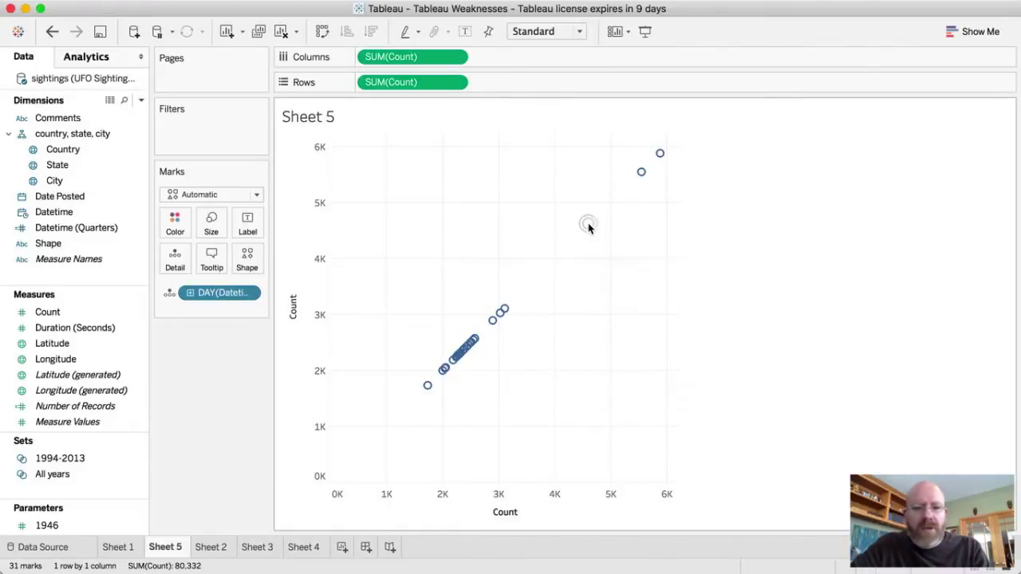
{"action": "left_click", "coordinate": [81, 64]}
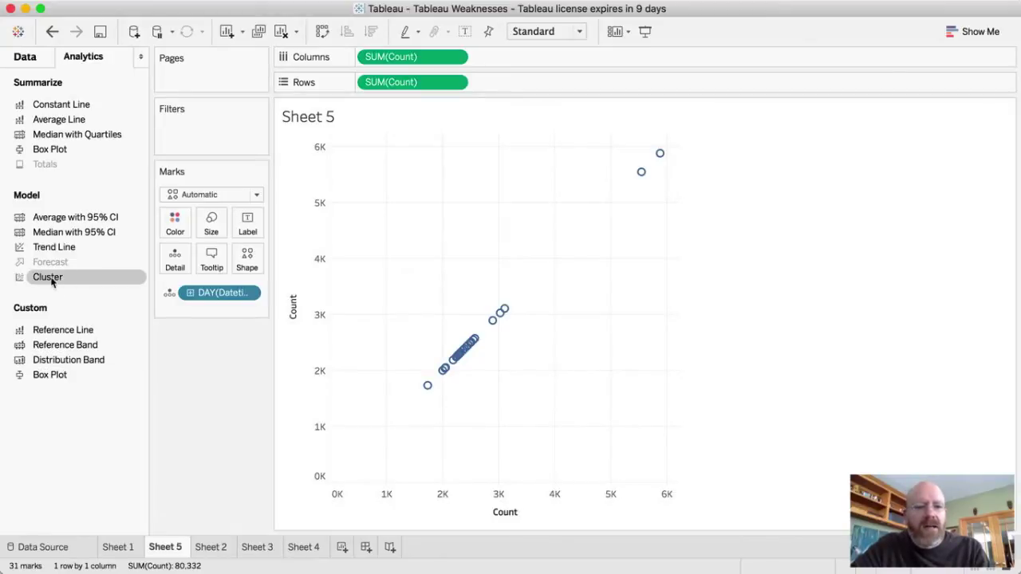
{"action": "left_click_drag", "start_coordinate": [71, 277], "coordinate": [411, 165]}
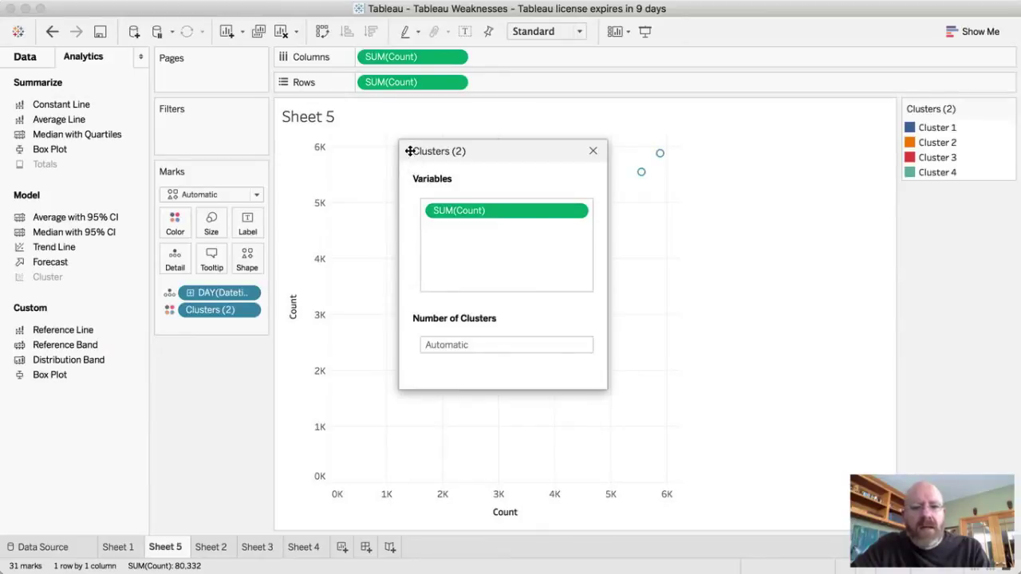
{"action": "left_click", "coordinate": [593, 151]}
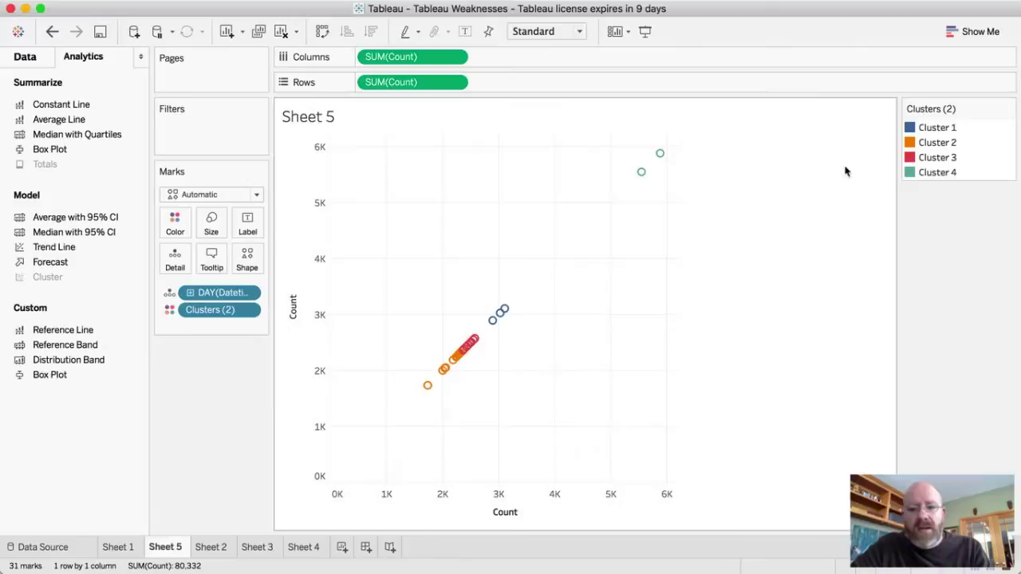
Step: Edit the clusters to set Number of Clusters to 2
{"action": "left_click", "coordinate": [249, 311]}
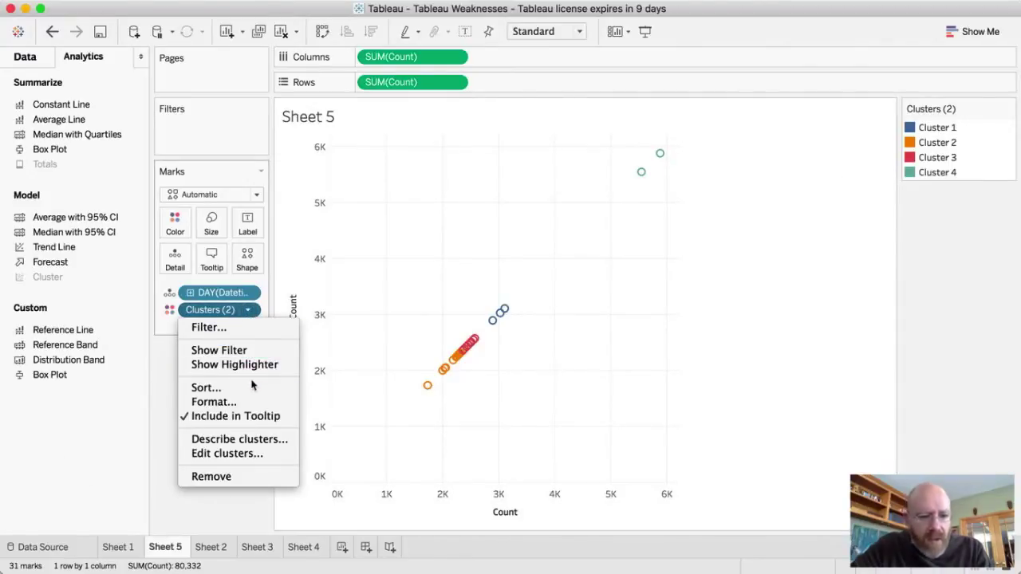
{"action": "left_click", "coordinate": [253, 454]}
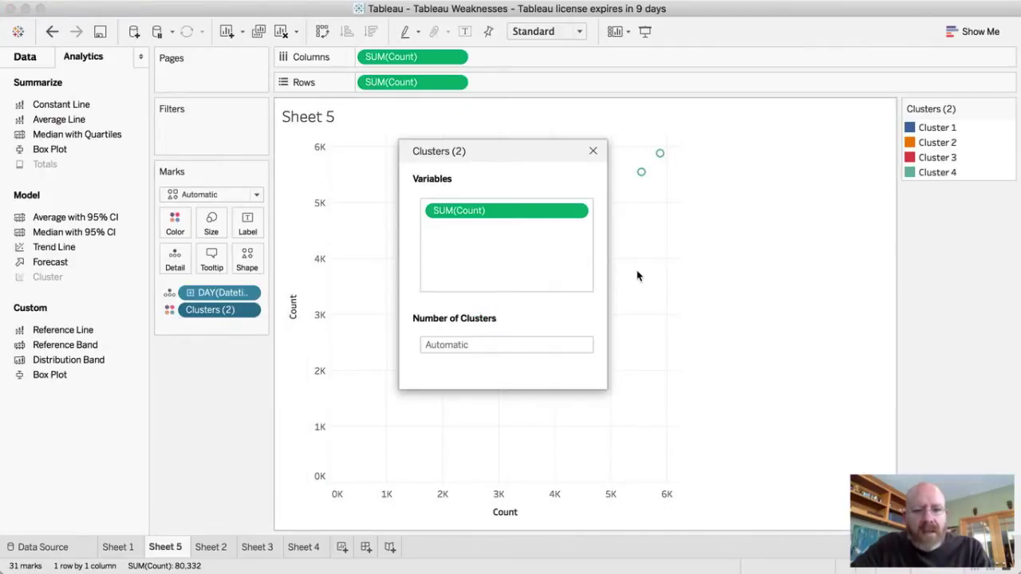
{"action": "left_click", "coordinate": [577, 348]}
{"action": "type", "text": "2"}
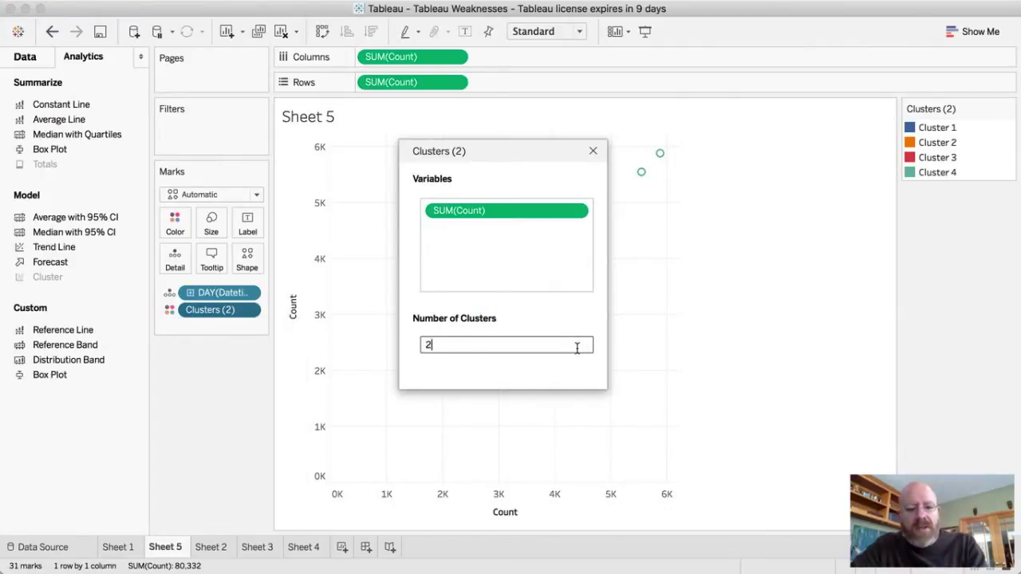
{"action": "left_click", "coordinate": [593, 151]}
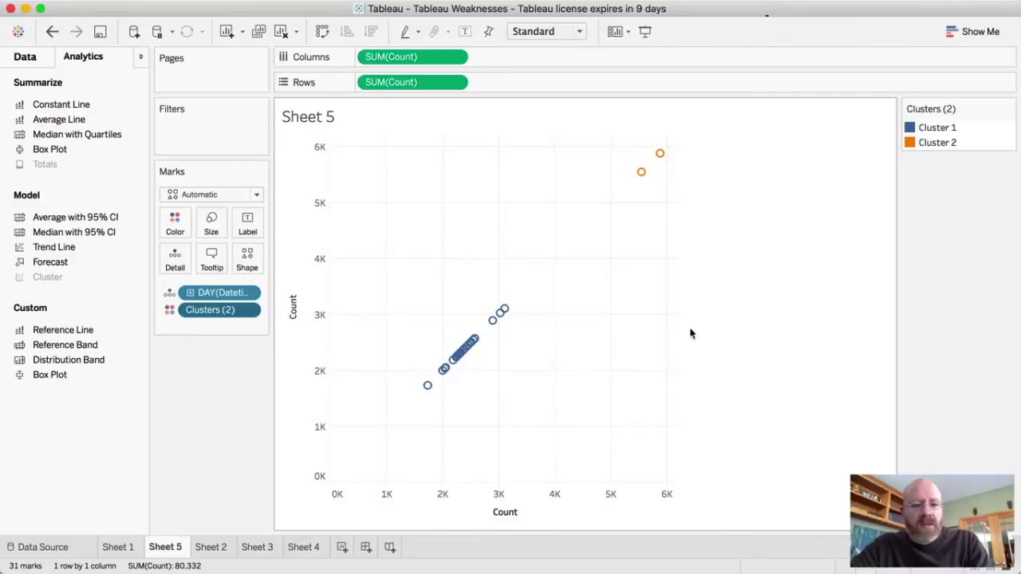
Step: Switch to Oracle DV and open story page I about day 185 sightings
{"action": "key", "text": "super+Tab"}
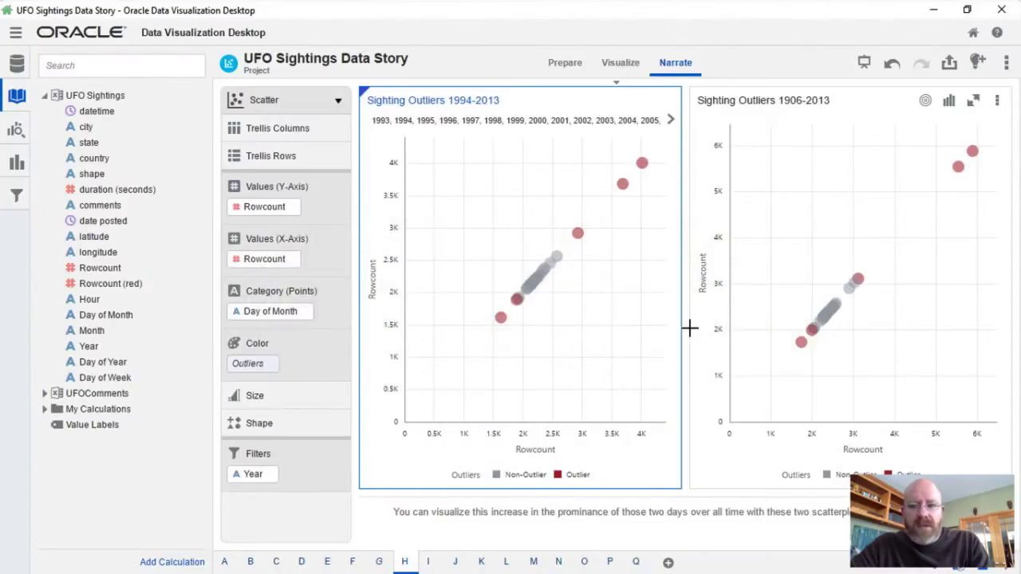
{"action": "left_click", "coordinate": [428, 562]}
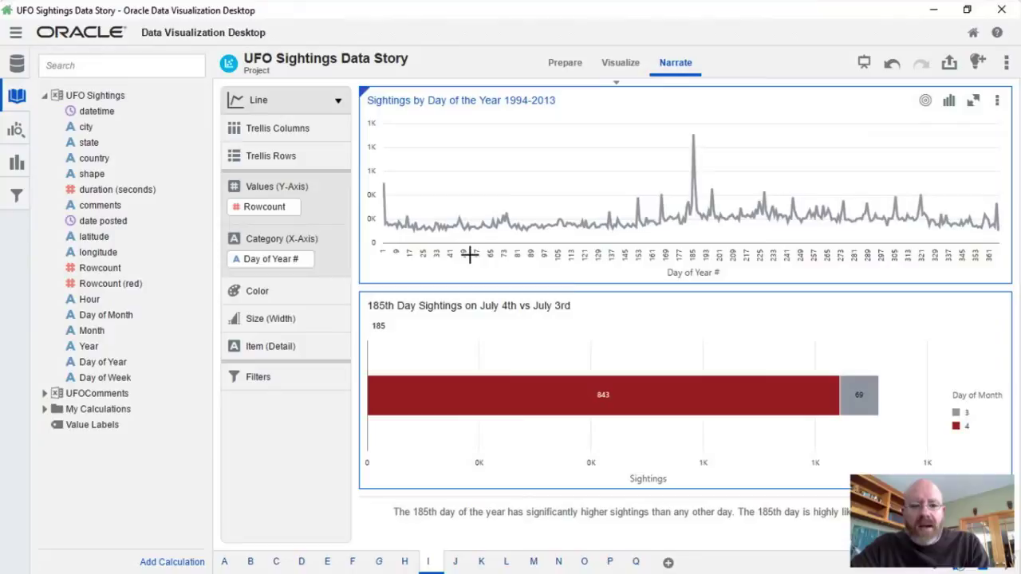
Step: Inspect the Day of Year # calculation, searching functions for 'day', close it unsaved, and return to Tableau
{"action": "left_click", "coordinate": [44, 410]}
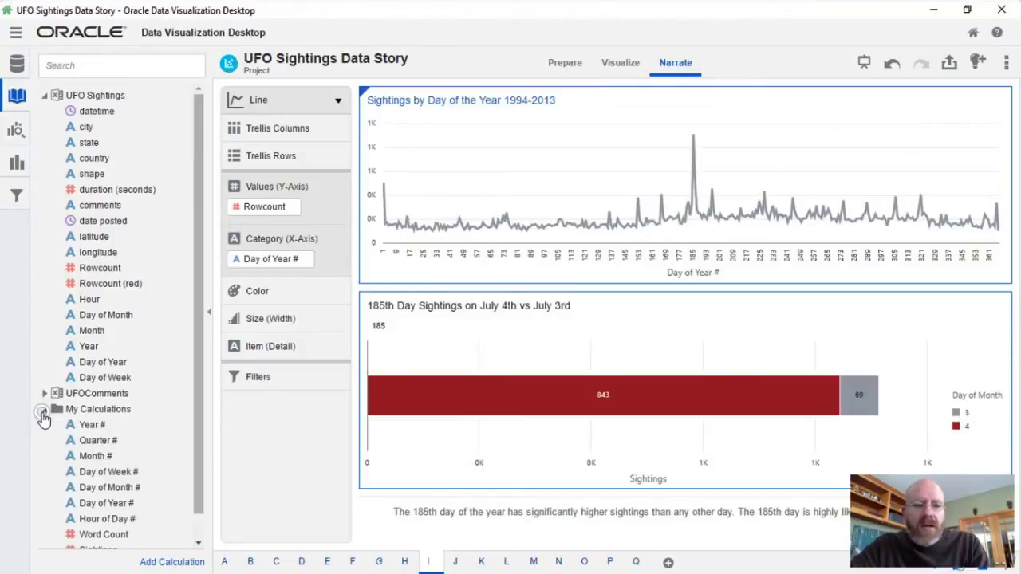
{"action": "left_click", "coordinate": [100, 503]}
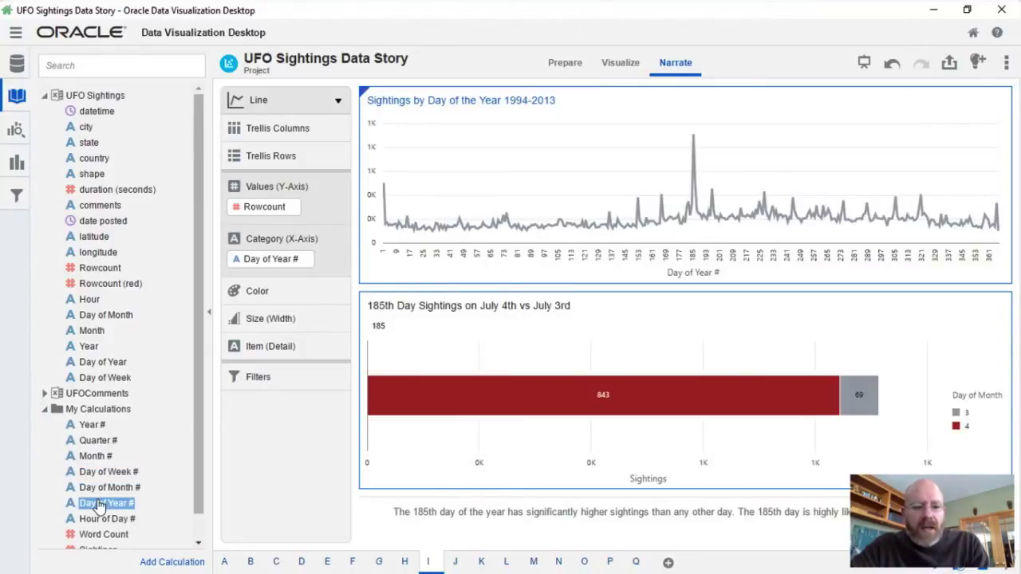
{"action": "right_click", "coordinate": [99, 503]}
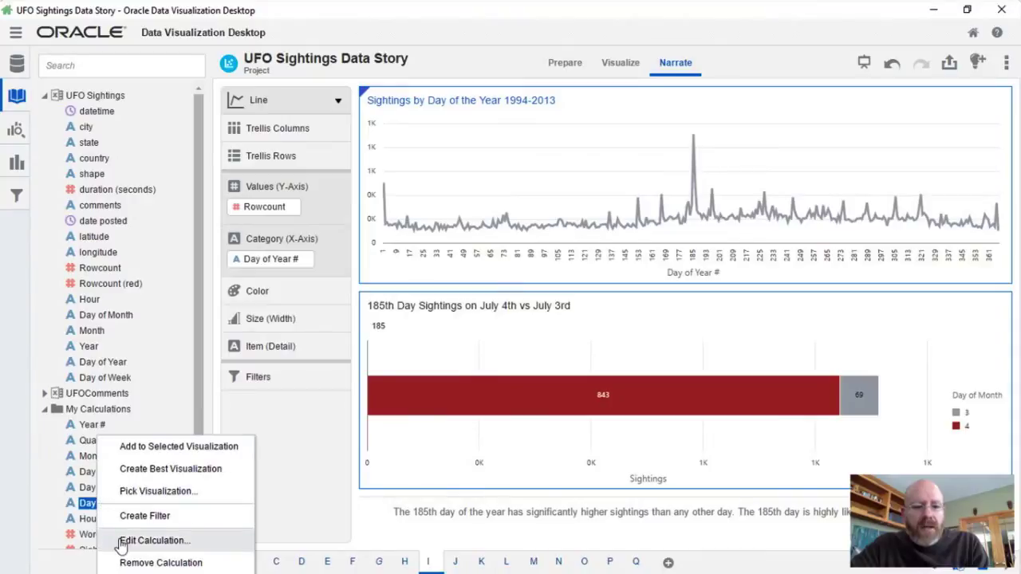
{"action": "left_click", "coordinate": [122, 540]}
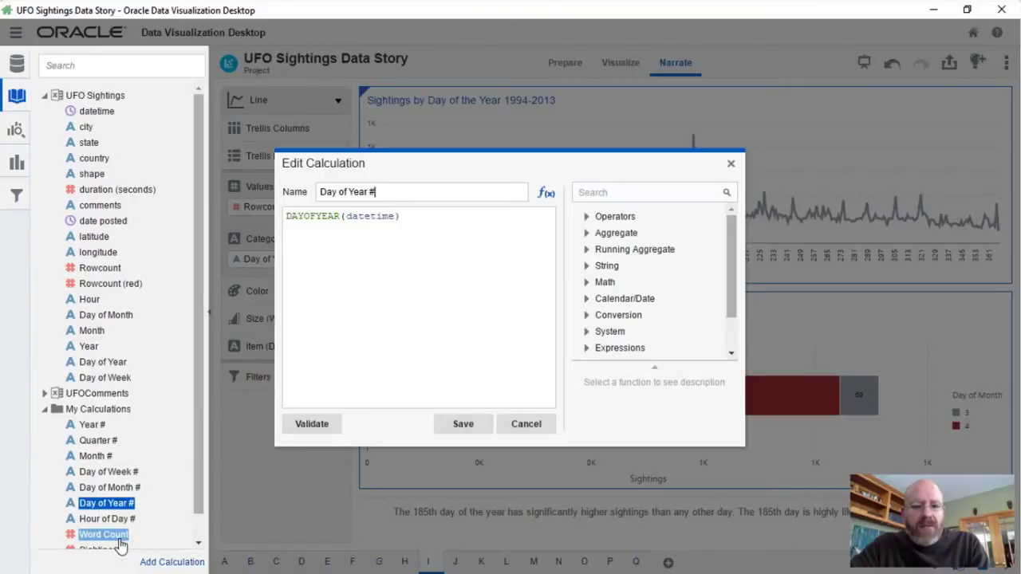
{"action": "left_click", "coordinate": [616, 191]}
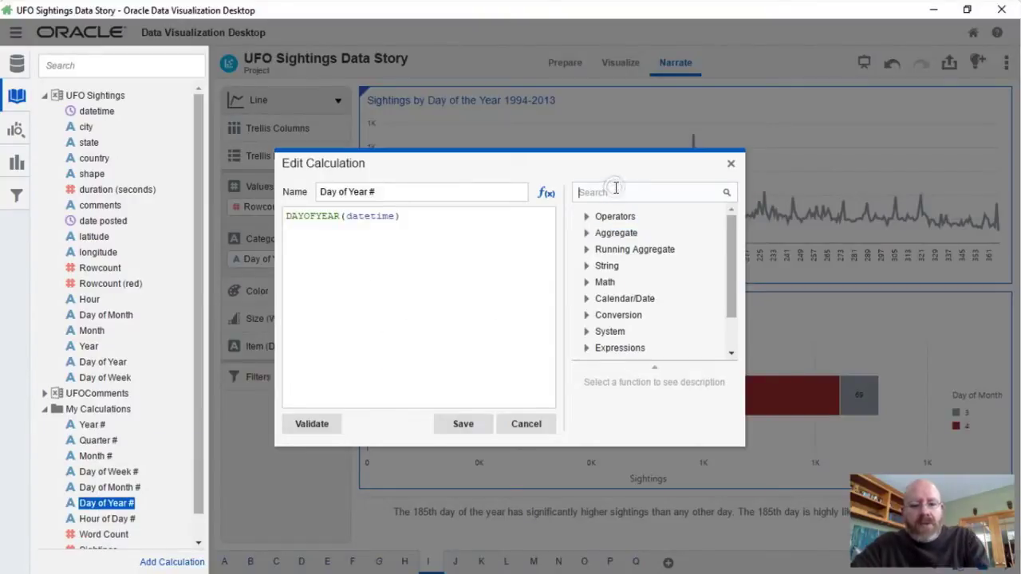
{"action": "type", "text": "day"}
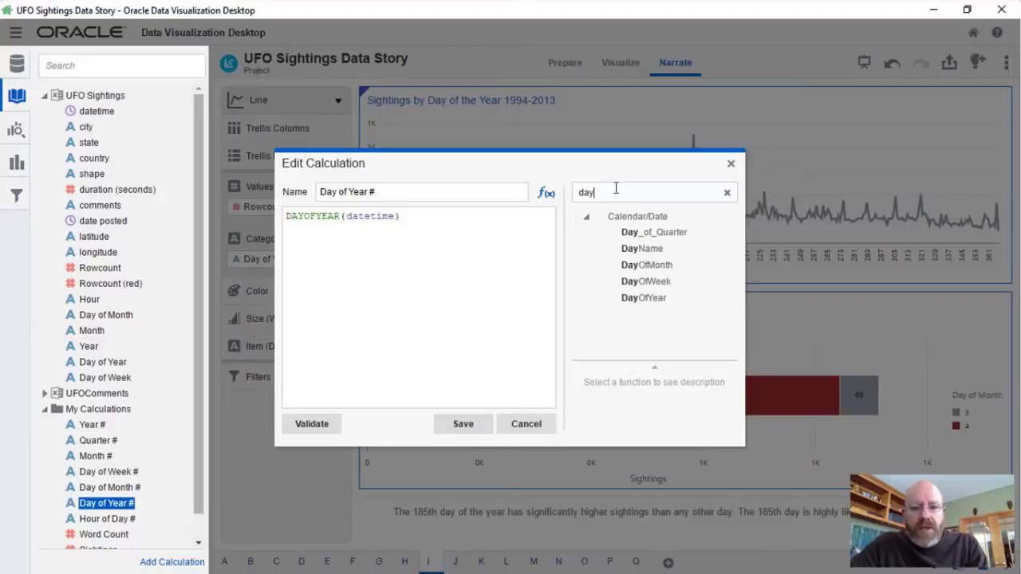
{"action": "left_click", "coordinate": [730, 163]}
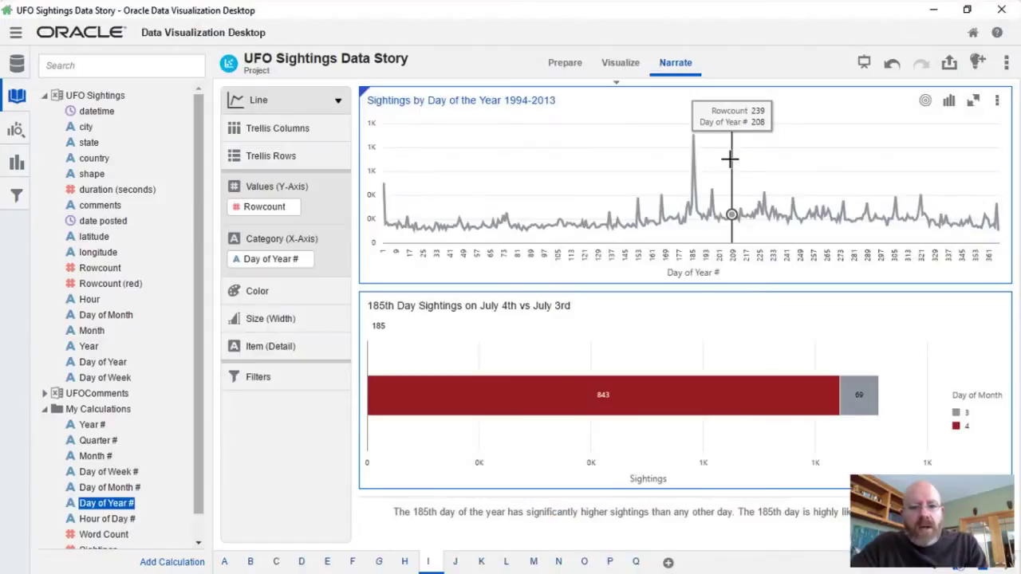
{"action": "key", "text": "super+Tab"}
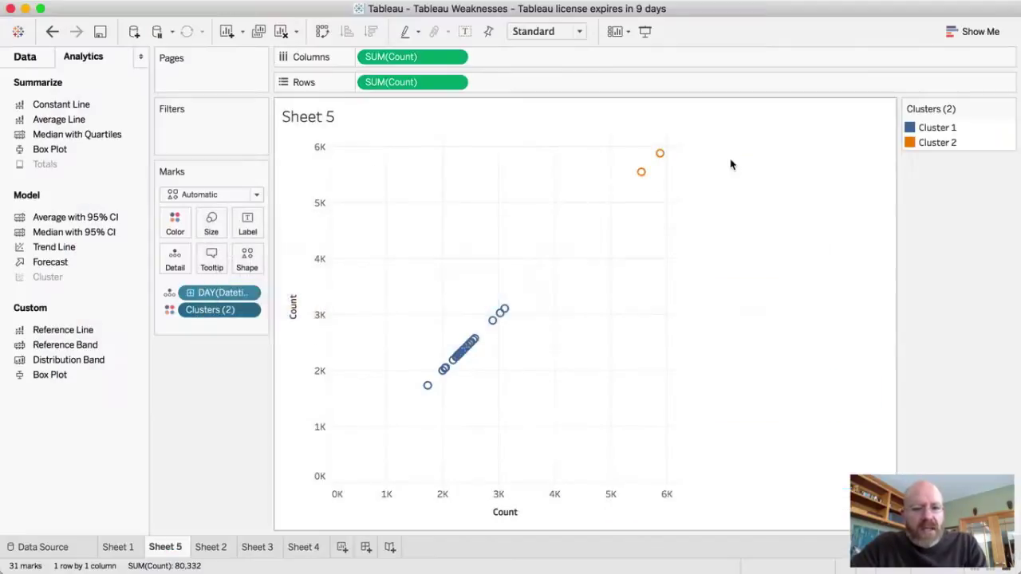
Step: On Sheet 2, edit the DAY(Datetime) pill in the shelf as DATEPART('day', [Datetime])
{"action": "left_click", "coordinate": [212, 547]}
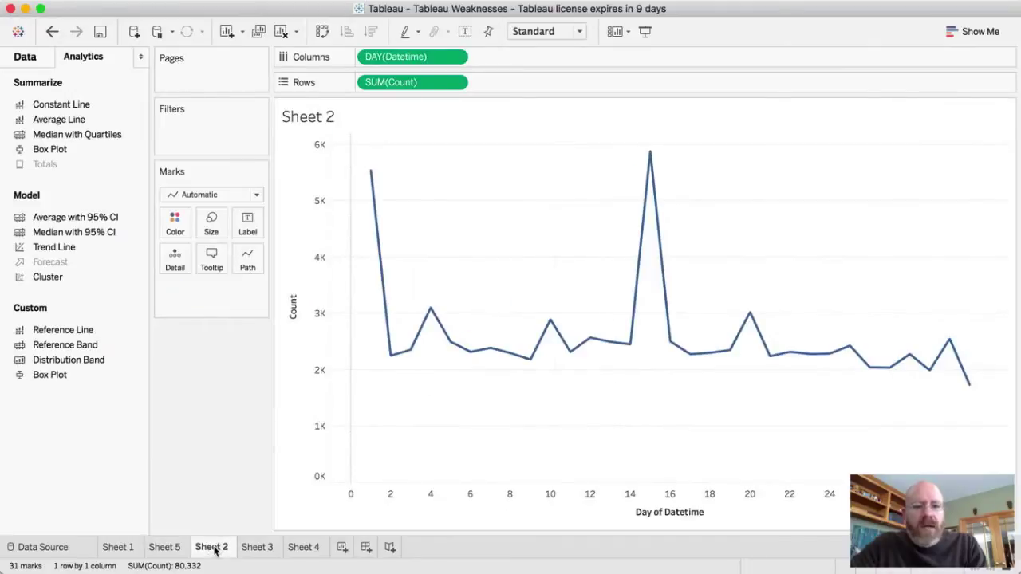
{"action": "left_click", "coordinate": [457, 58]}
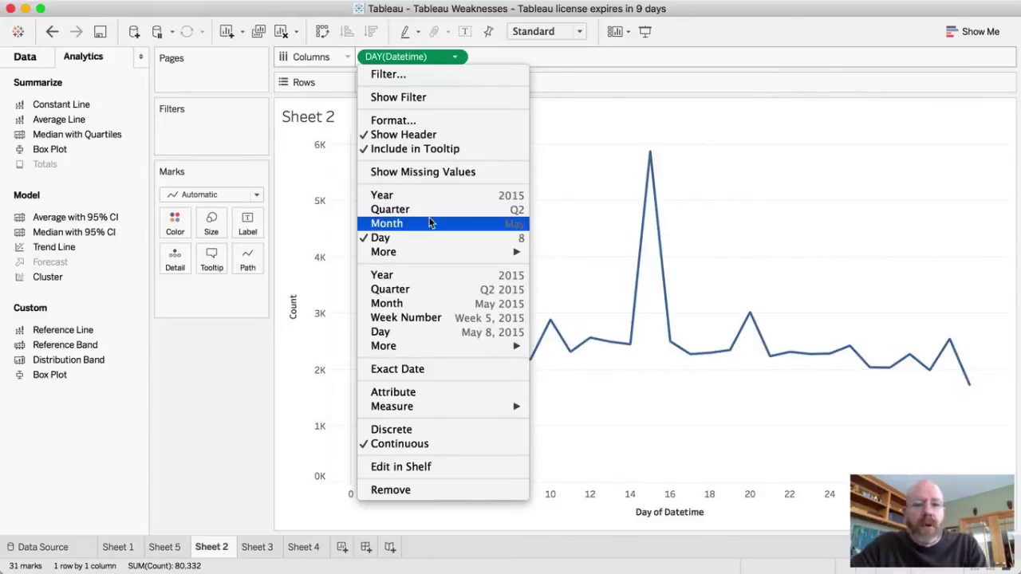
{"action": "mouse_move", "coordinate": [429, 253]}
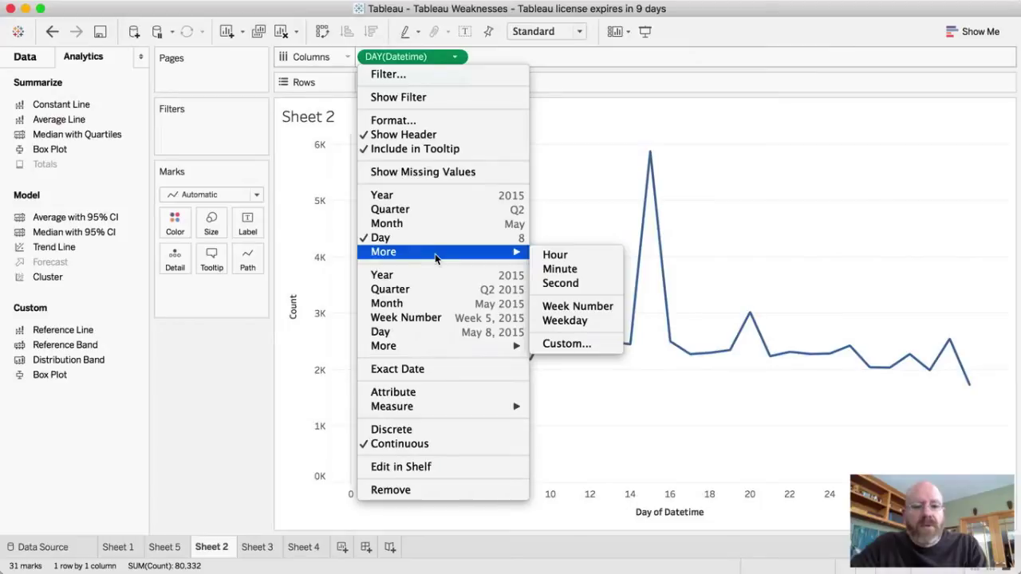
{"action": "left_click", "coordinate": [429, 468]}
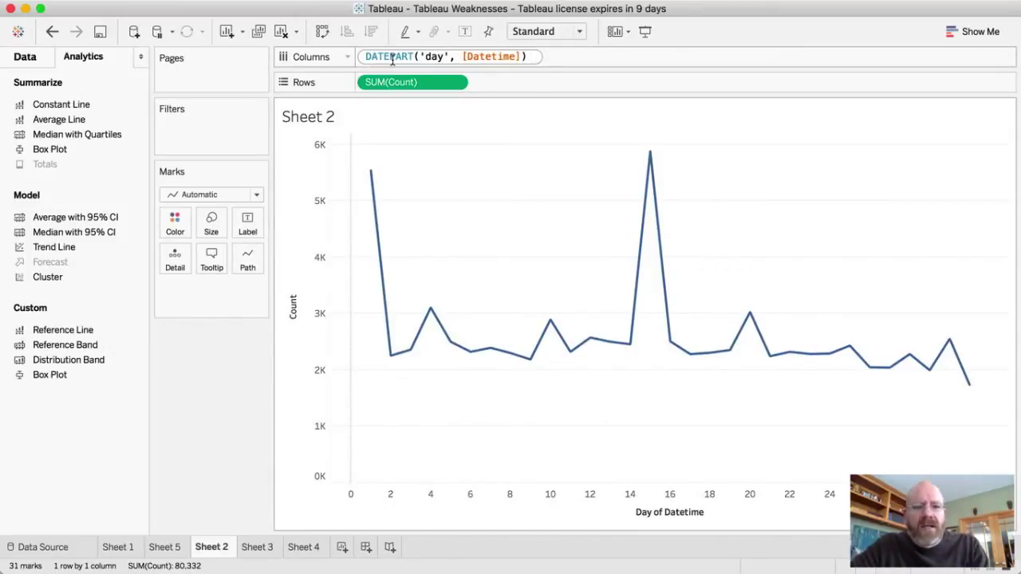
Step: Start a calculated field from Datetime and look up DATEPART in the function reference
{"action": "left_click", "coordinate": [31, 60]}
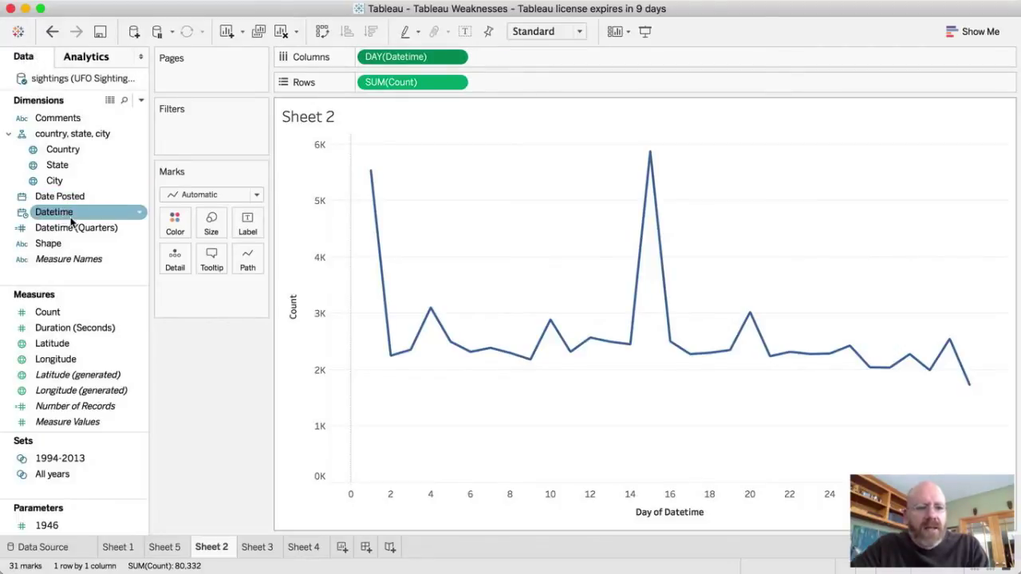
{"action": "left_click", "coordinate": [109, 212]}
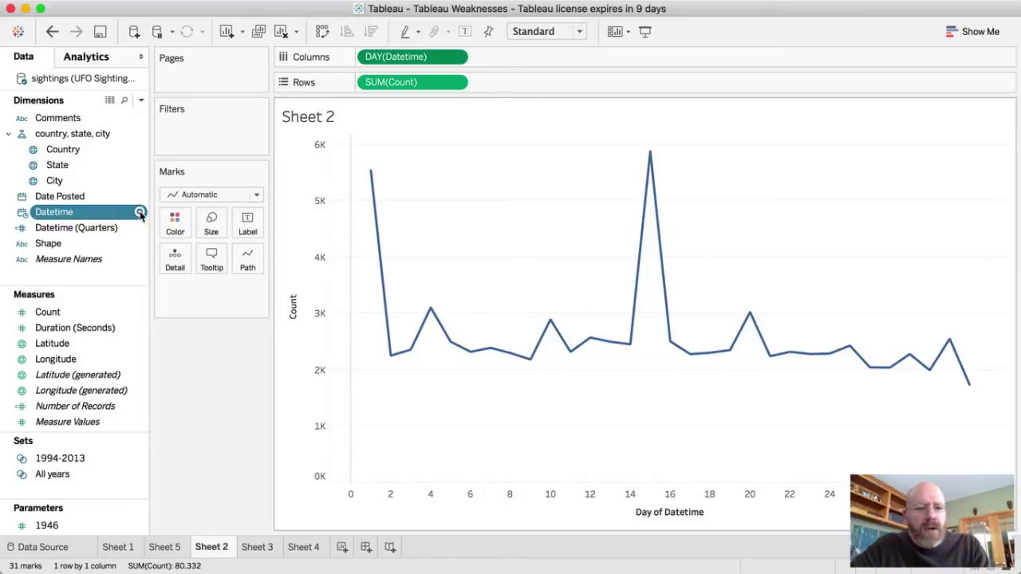
{"action": "left_click", "coordinate": [141, 213]}
{"action": "mouse_move", "coordinate": [167, 311]}
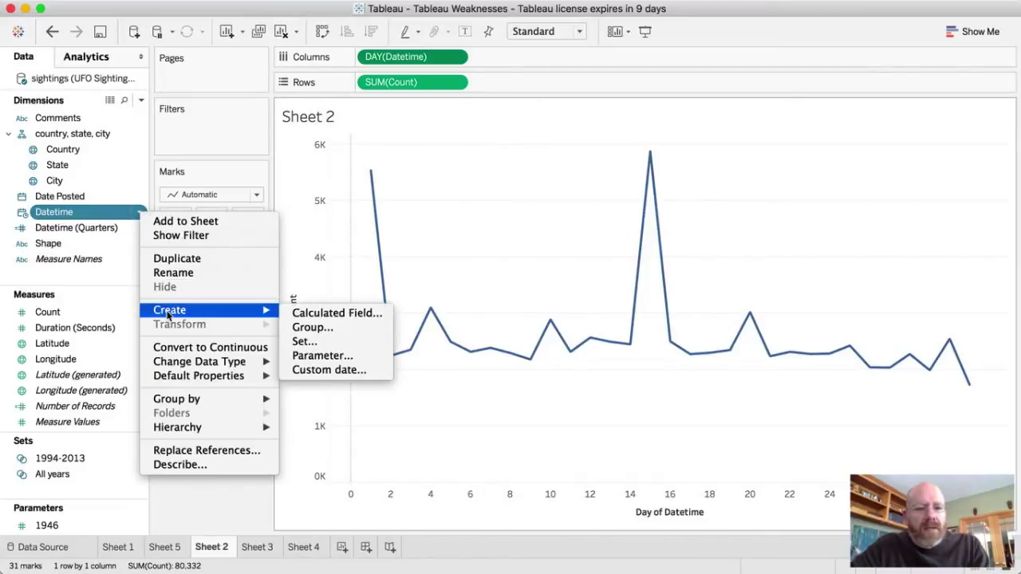
{"action": "left_click", "coordinate": [290, 317]}
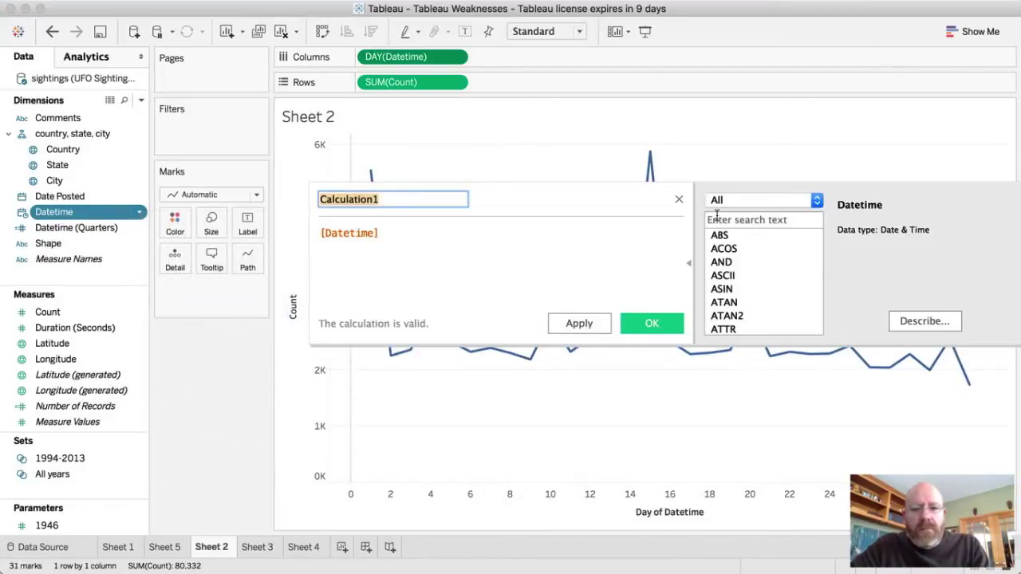
{"action": "left_click", "coordinate": [732, 216]}
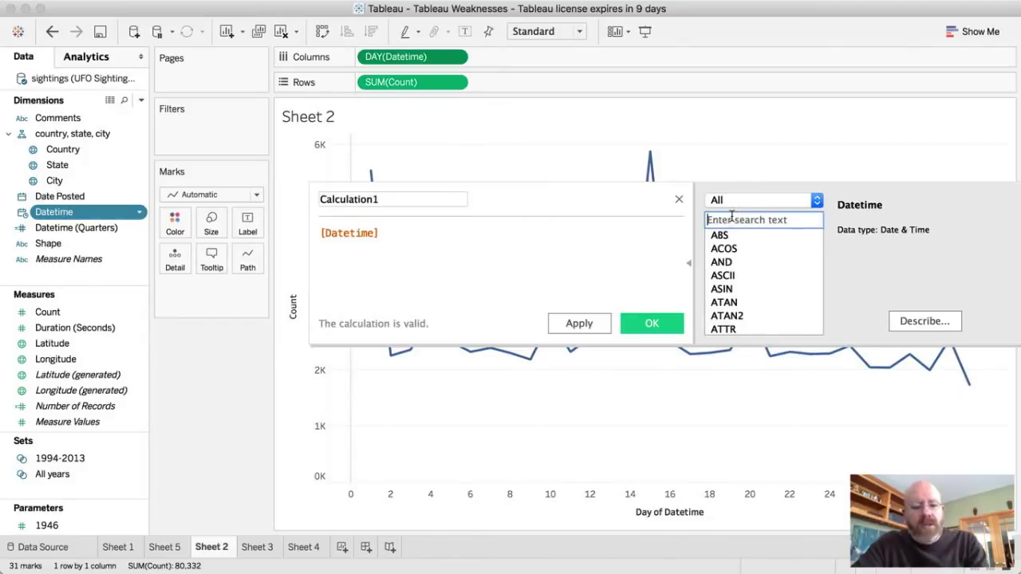
{"action": "type", "text": "DATEPART"}
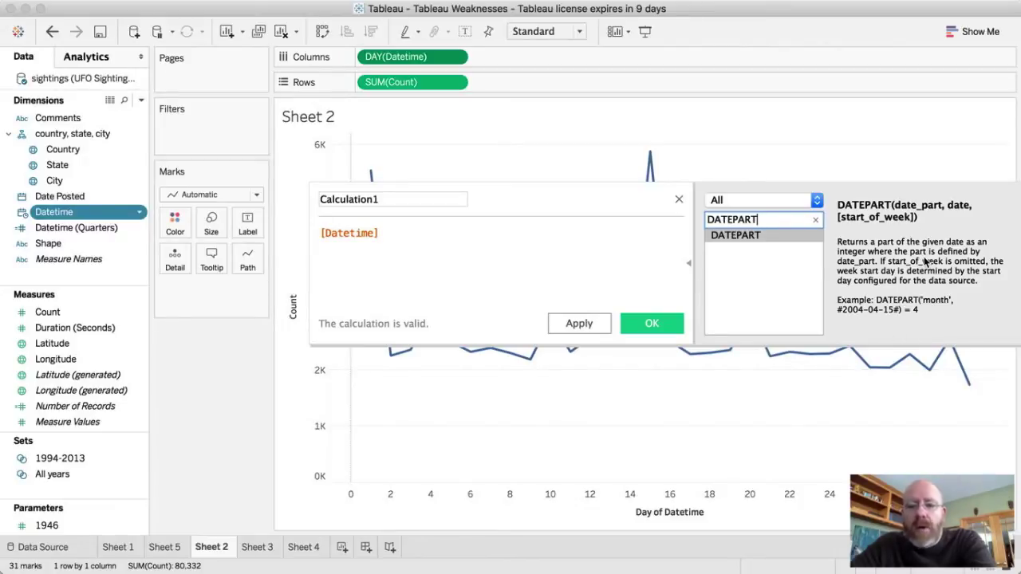
Step: Edit the Columns date pill into DATEPART('dayofyear', [Datetime])
{"action": "left_click", "coordinate": [678, 199]}
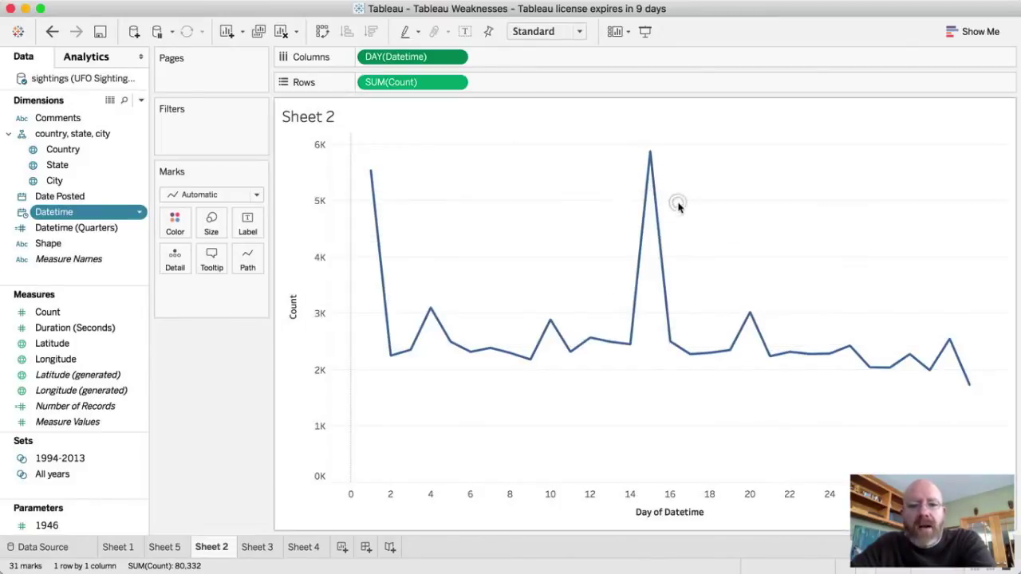
{"action": "left_click", "coordinate": [456, 57]}
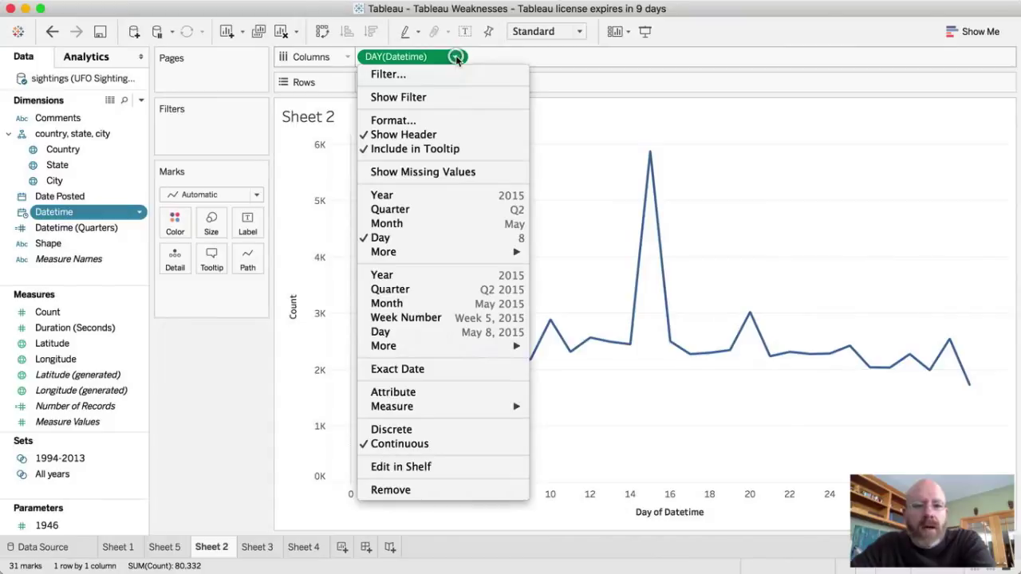
{"action": "left_click", "coordinate": [425, 469]}
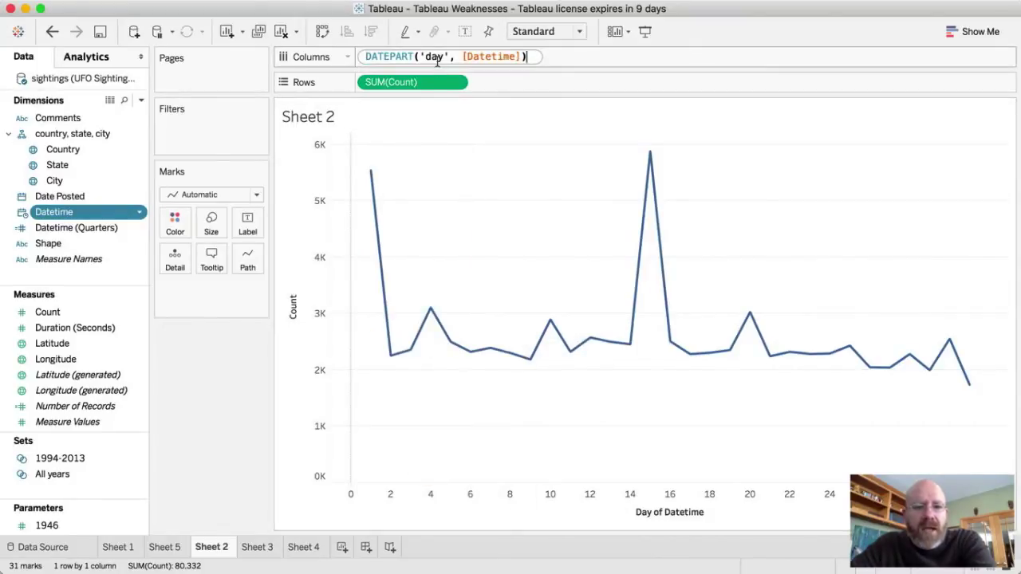
{"action": "double_click", "coordinate": [435, 57]}
{"action": "type", "text": "dayo"}
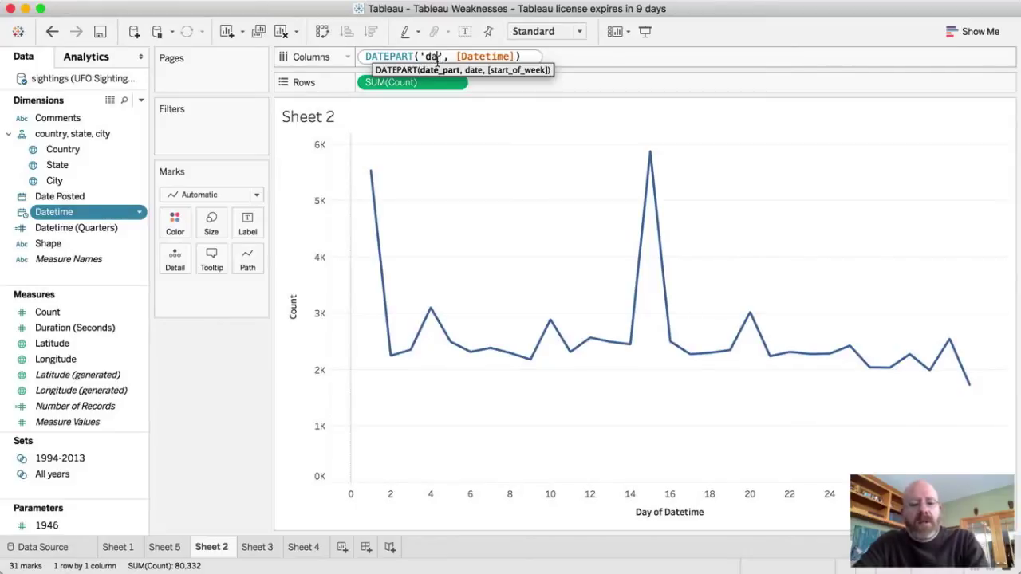
{"action": "type", "text": "fyear"}
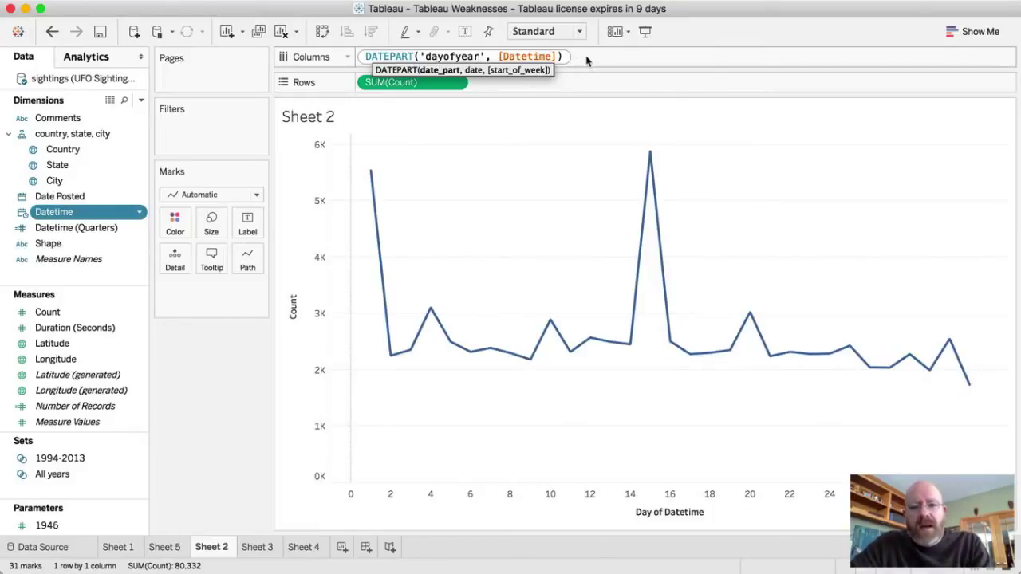
{"action": "key", "text": "Return"}
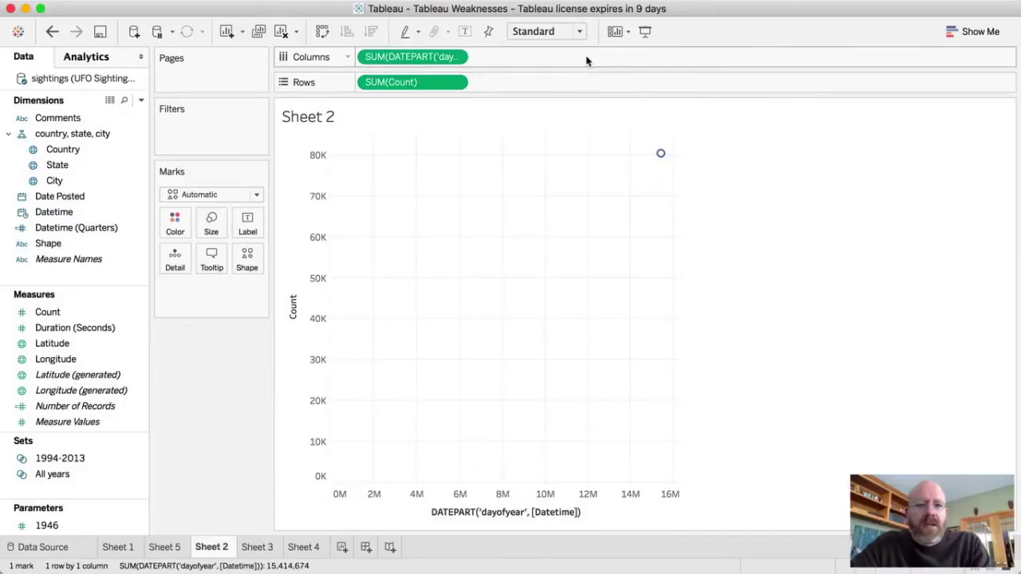
Step: Make the DATEPART pill discrete and a dimension, then switch to Oracle DV
{"action": "left_click", "coordinate": [454, 57]}
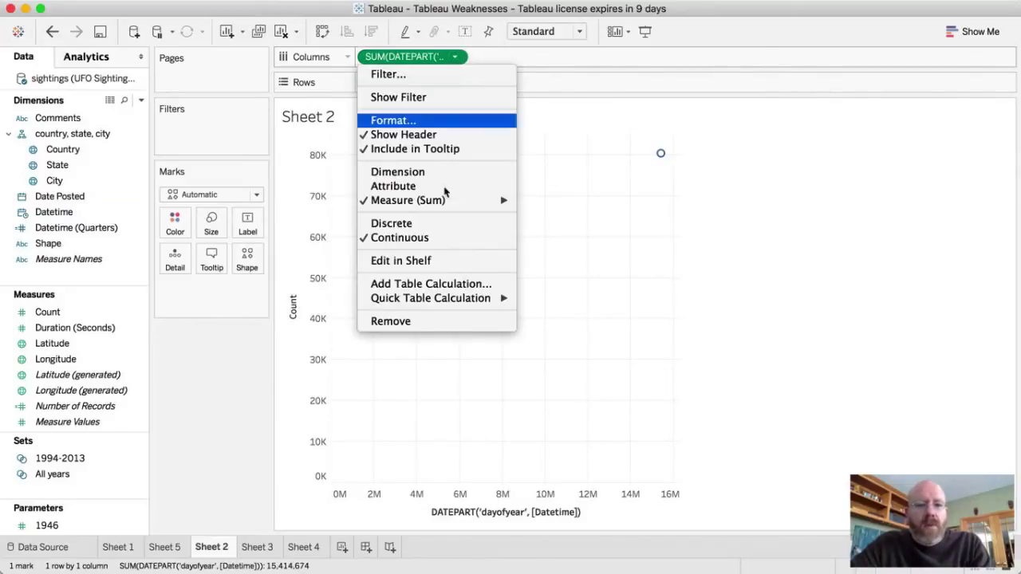
{"action": "left_click", "coordinate": [428, 227]}
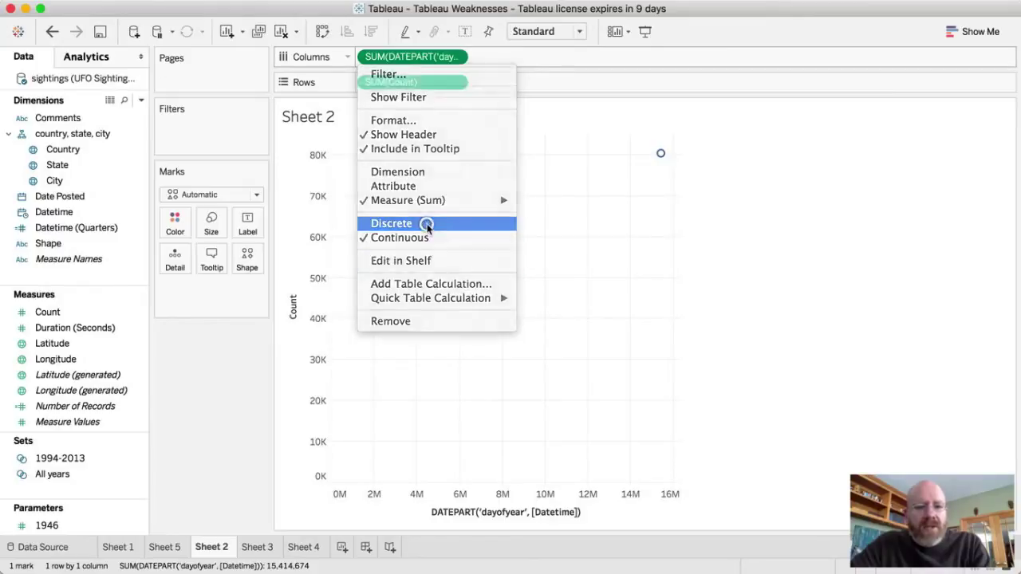
{"action": "left_click", "coordinate": [455, 56]}
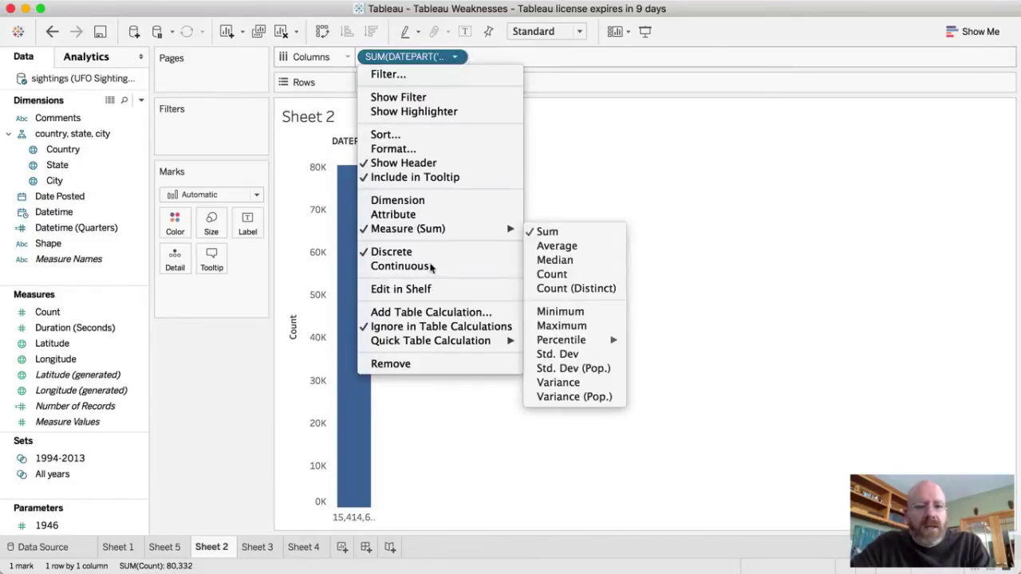
{"action": "left_click", "coordinate": [431, 201]}
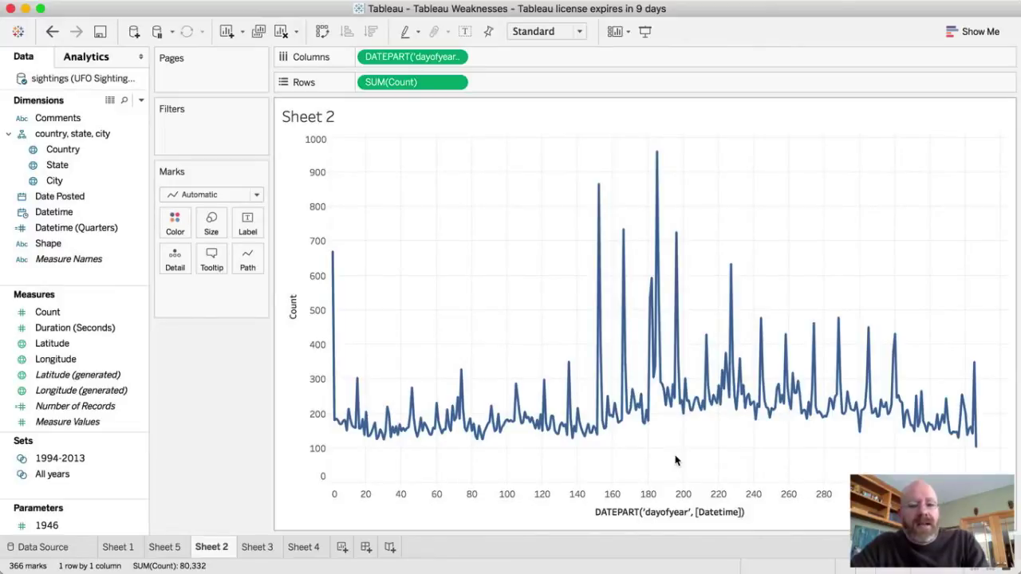
{"action": "key", "text": "super+Tab"}
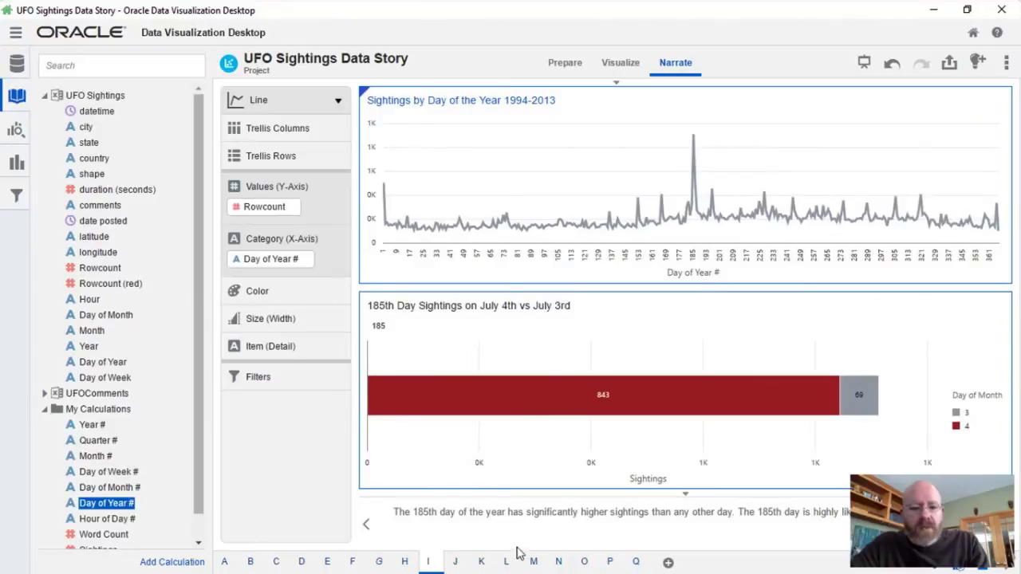
Step: On Oracle DV story page K, review the hour chart's colour assignments, then return to Tableau
{"action": "left_click", "coordinate": [480, 562]}
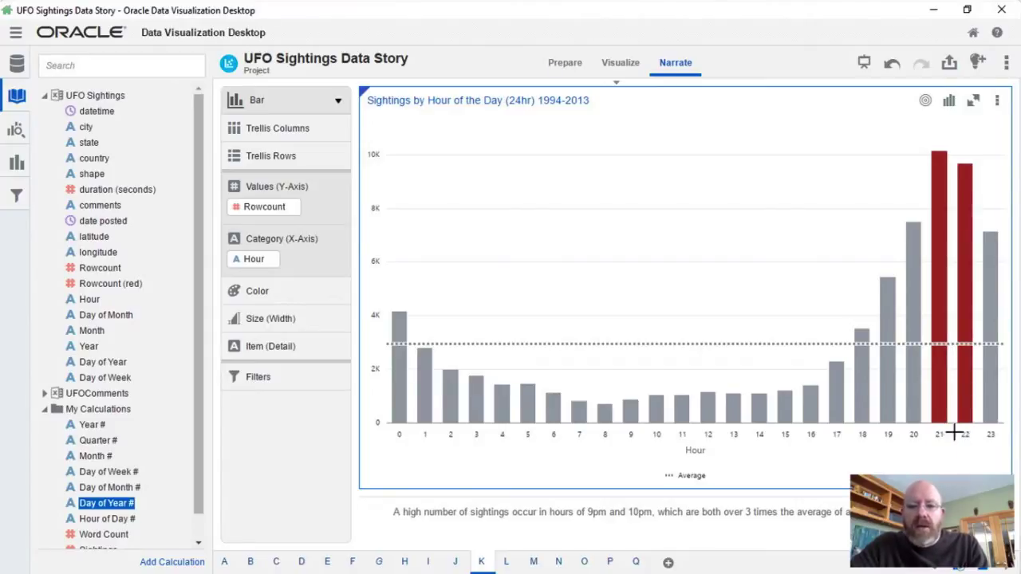
{"action": "mouse_move", "coordinate": [941, 400]}
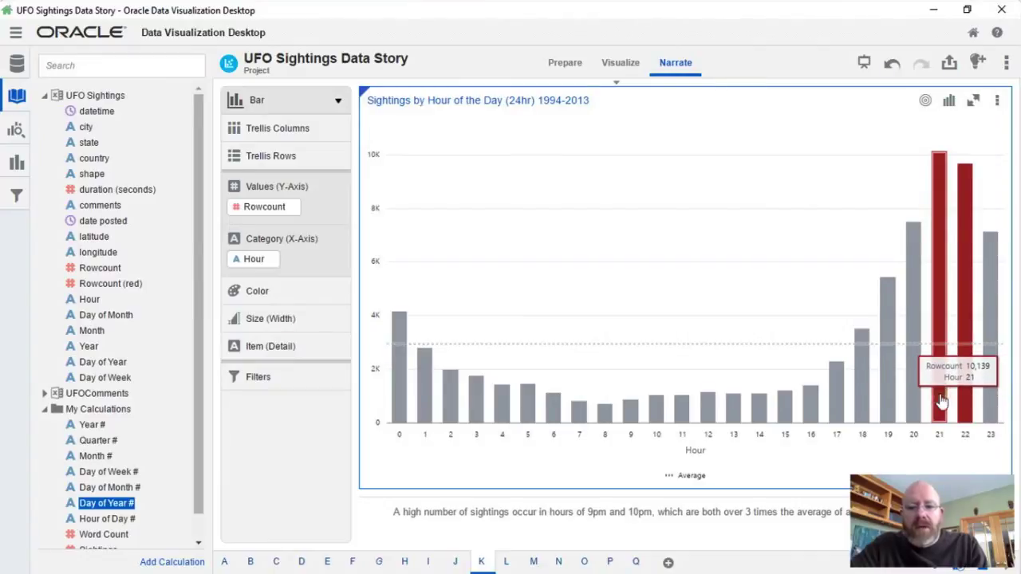
{"action": "right_click", "coordinate": [940, 398]}
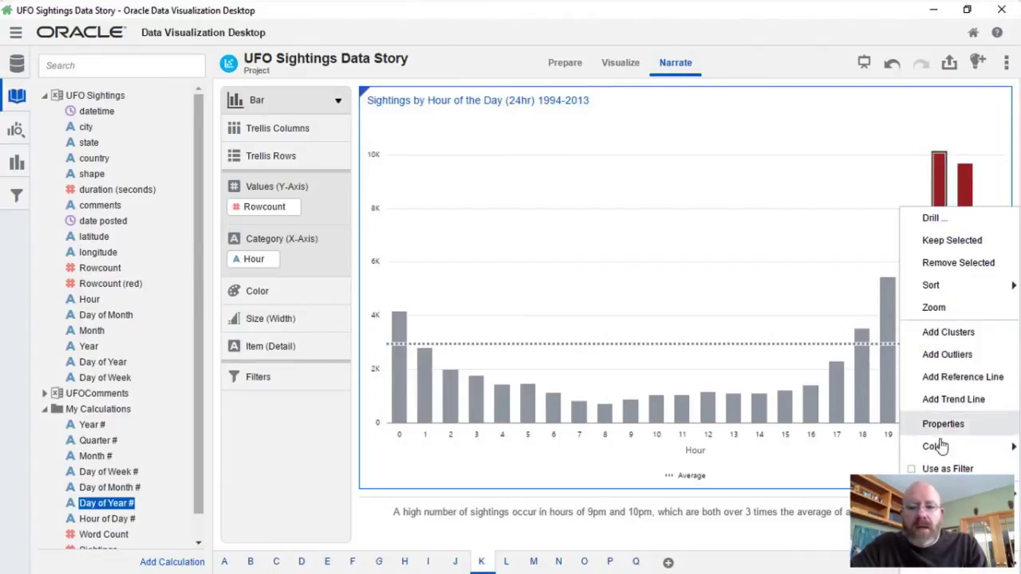
{"action": "mouse_move", "coordinate": [941, 455]}
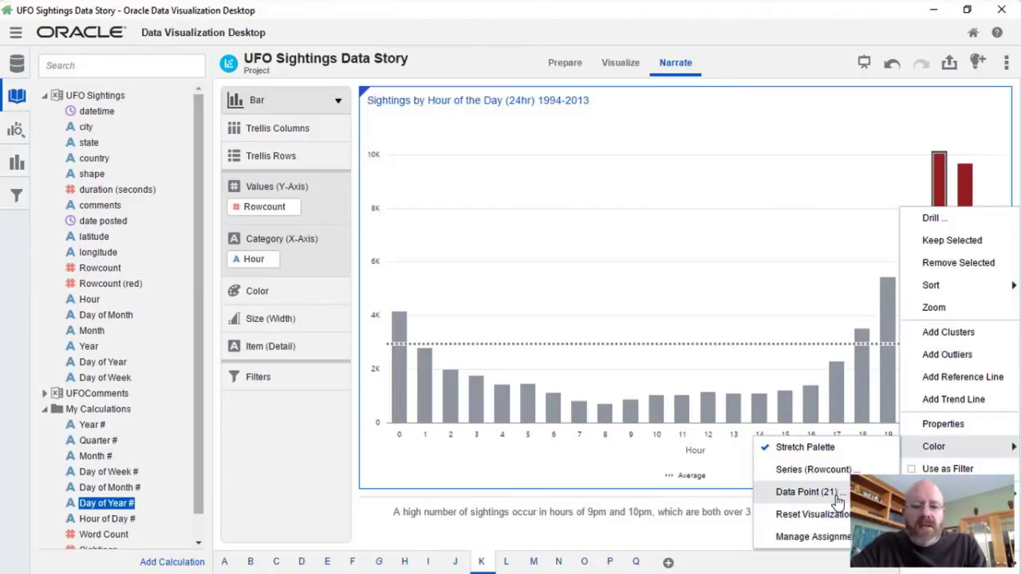
{"action": "left_click", "coordinate": [821, 538]}
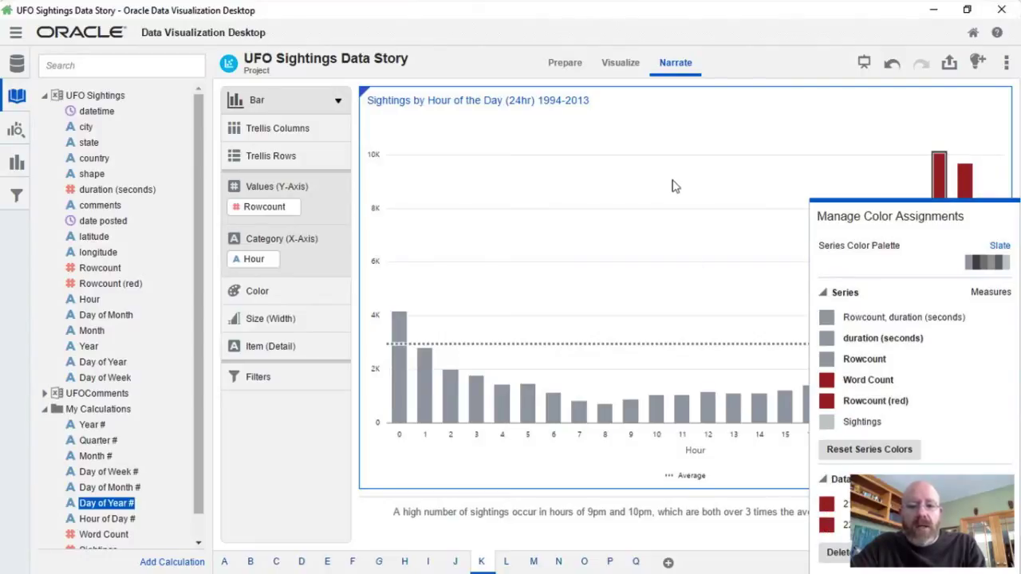
{"action": "left_click", "coordinate": [653, 220]}
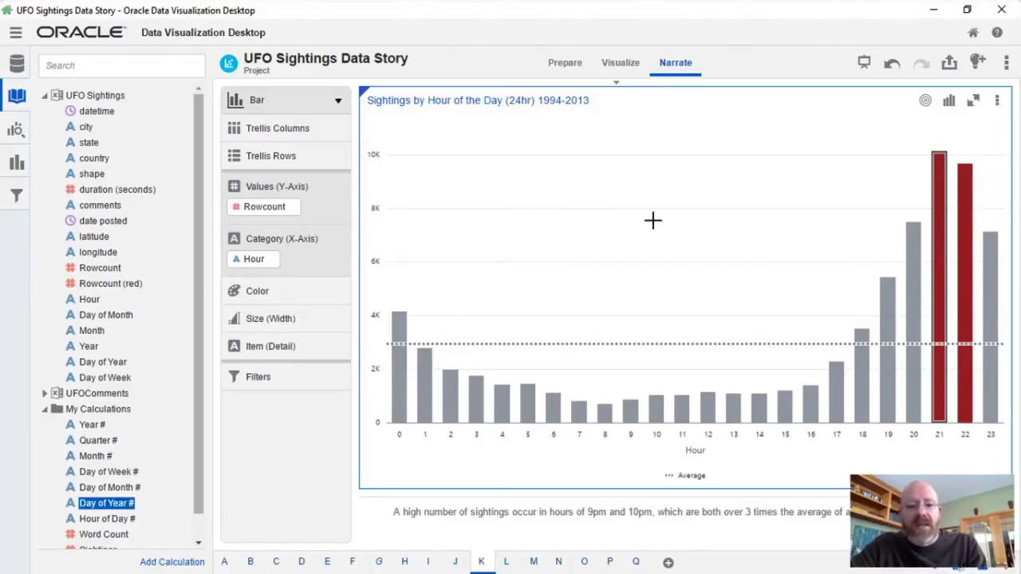
{"action": "key", "text": "super+Tab"}
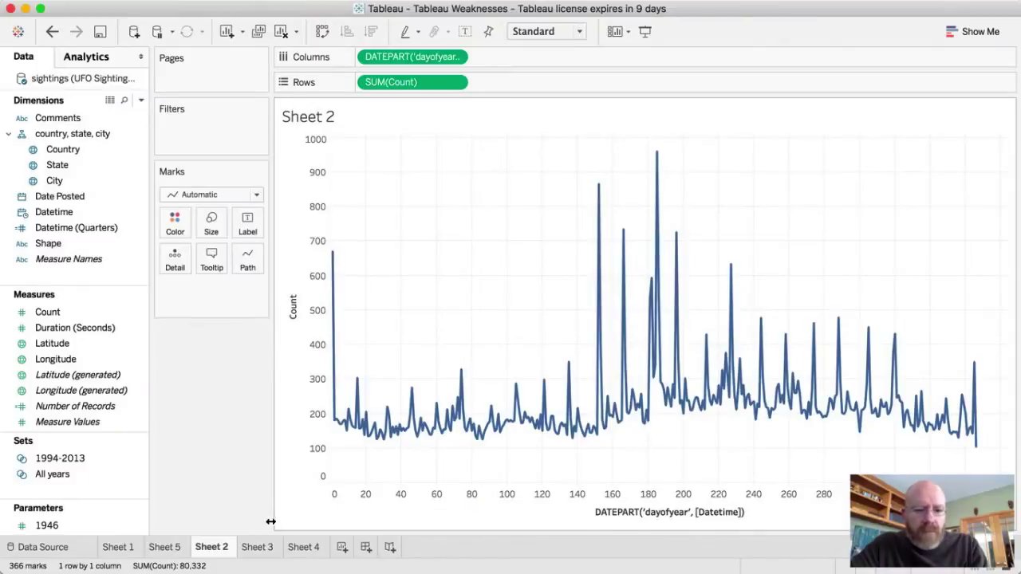
Step: Show Sheet 3's hourly bar chart and inspect its Format shading settings
{"action": "left_click", "coordinate": [257, 547]}
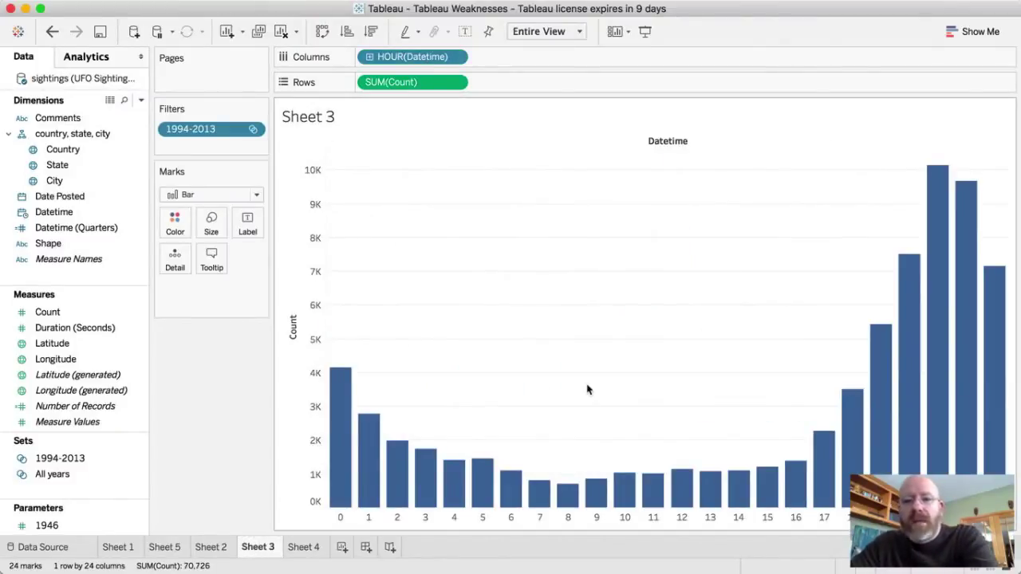
{"action": "right_click", "coordinate": [932, 240]}
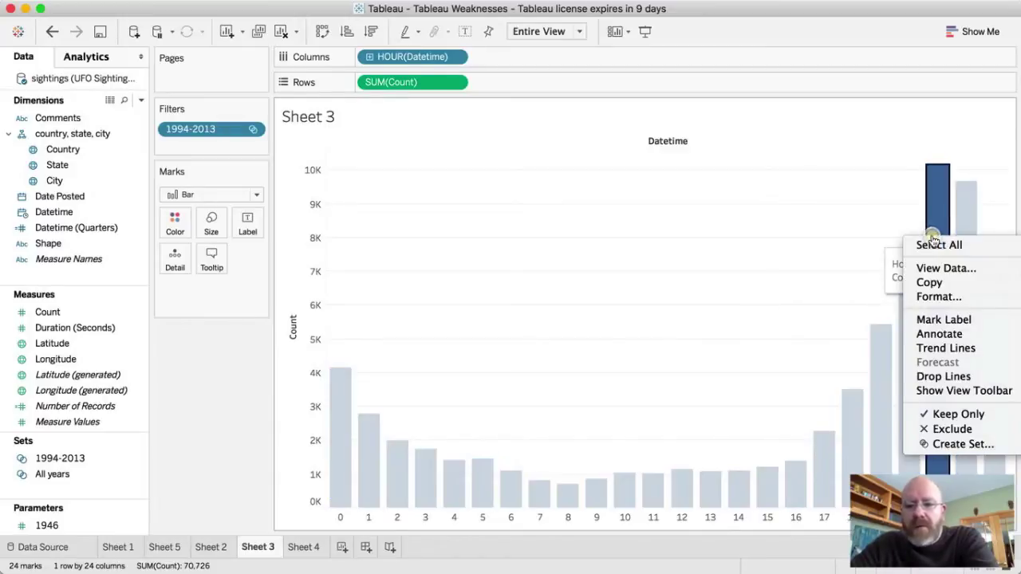
{"action": "left_click", "coordinate": [945, 296]}
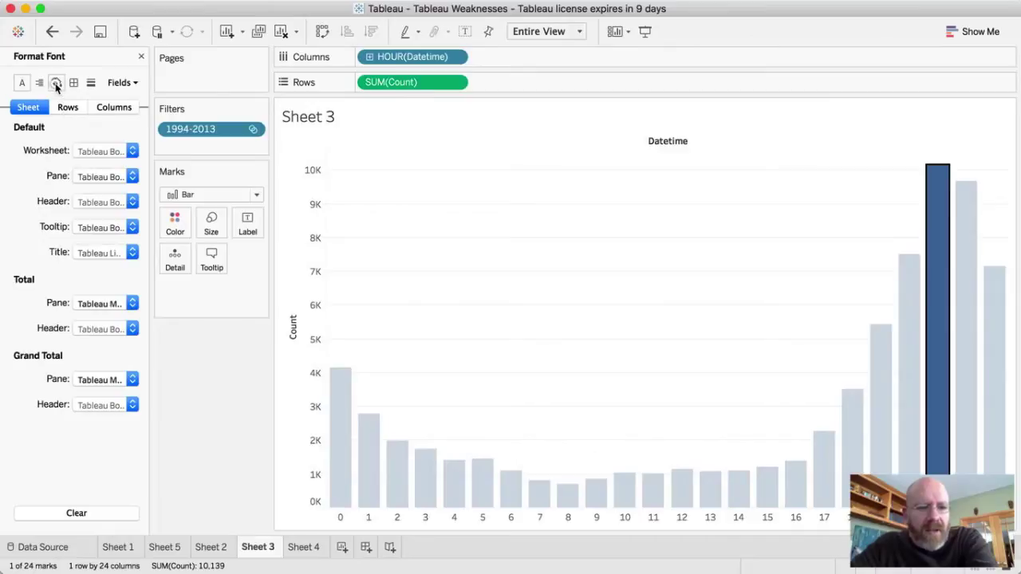
{"action": "left_click", "coordinate": [57, 83]}
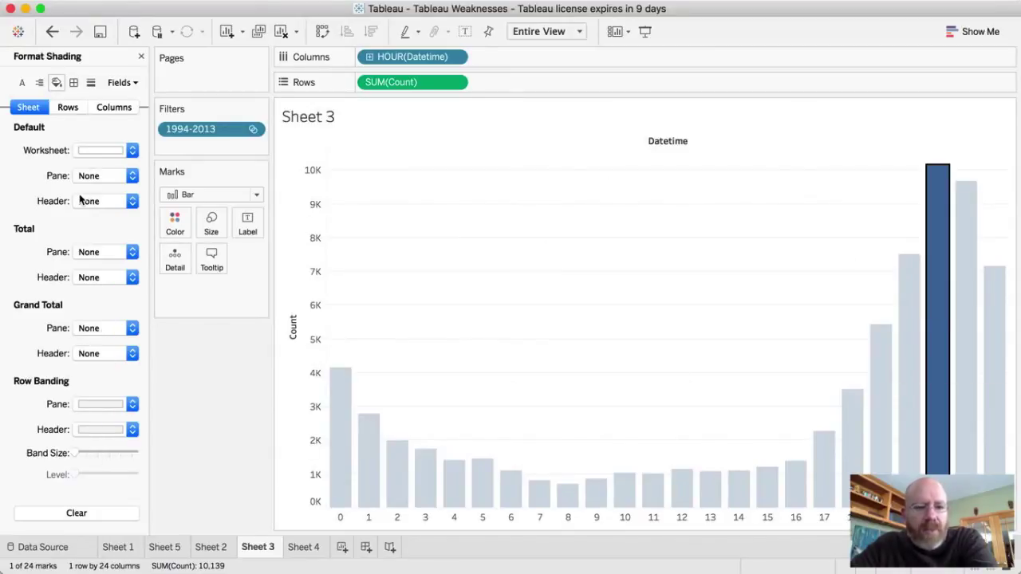
{"action": "left_click", "coordinate": [141, 56]}
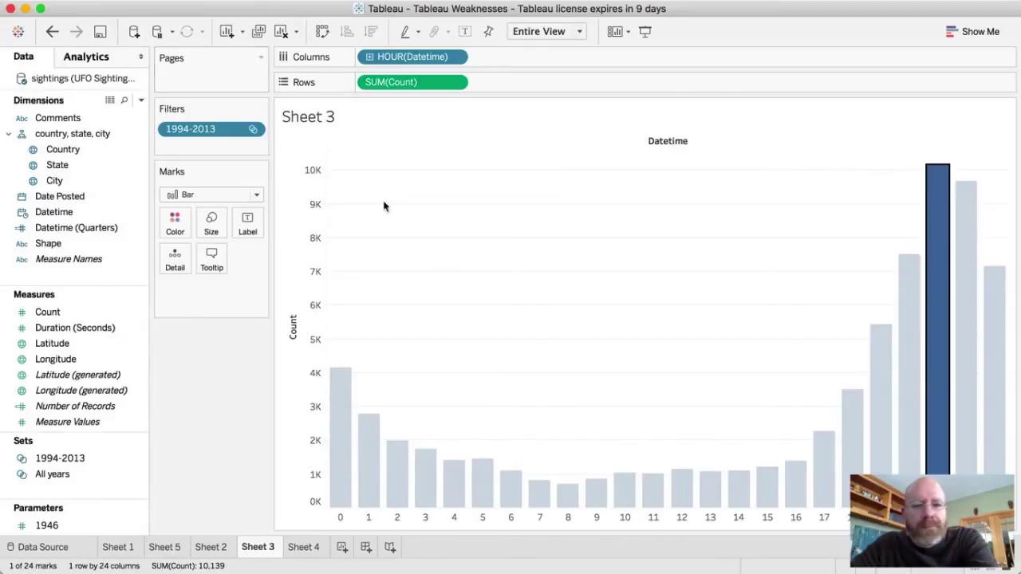
Step: Colour all of Sheet 3's bars light grey
{"action": "left_click", "coordinate": [714, 319]}
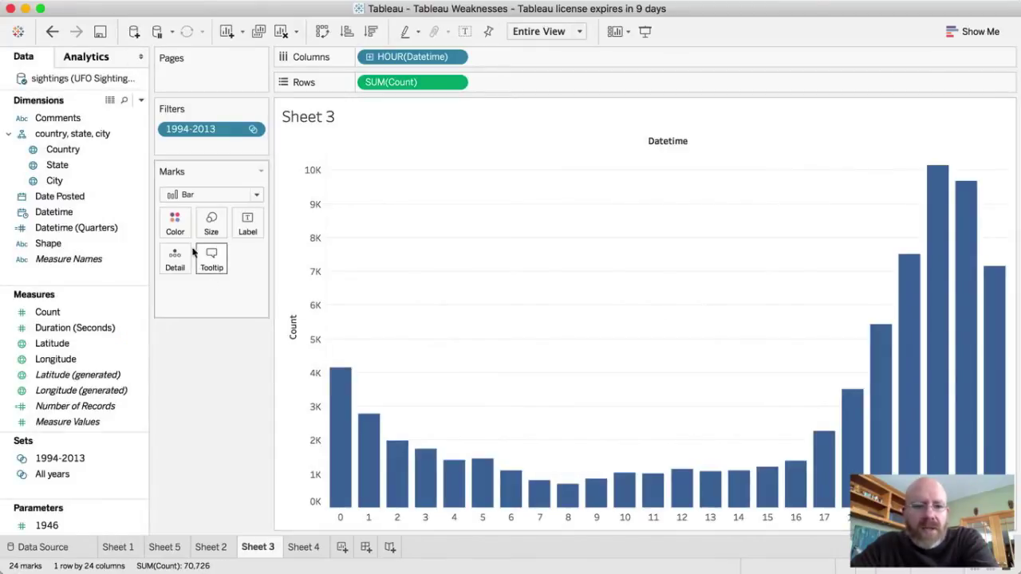
{"action": "left_click", "coordinate": [176, 230]}
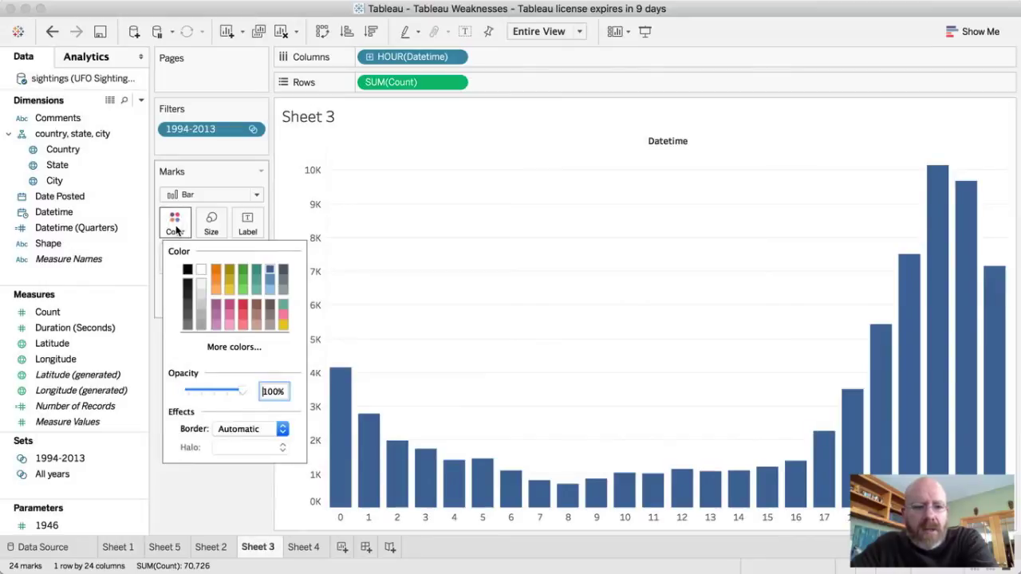
{"action": "left_click", "coordinate": [200, 305]}
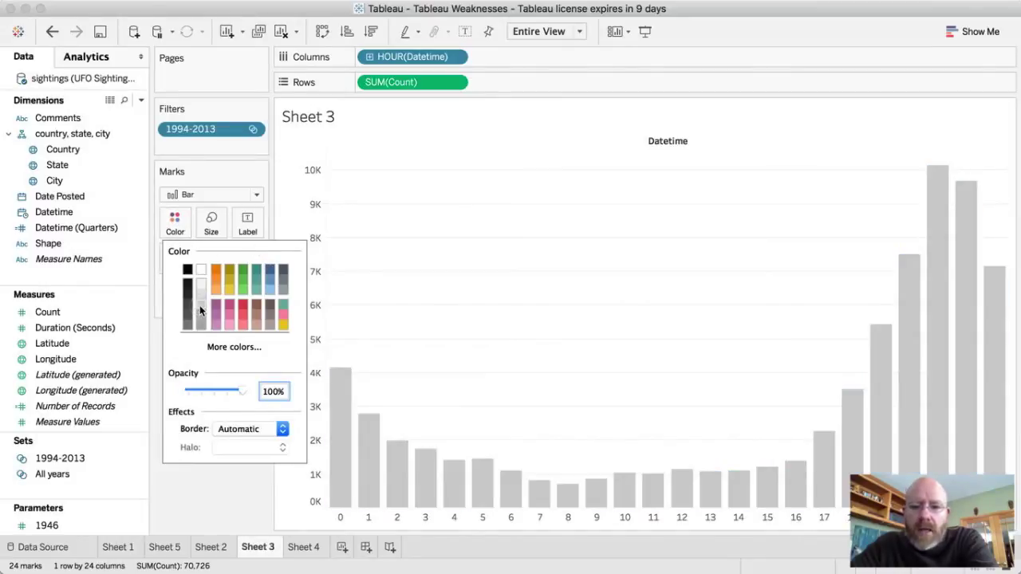
{"action": "left_click", "coordinate": [590, 269]}
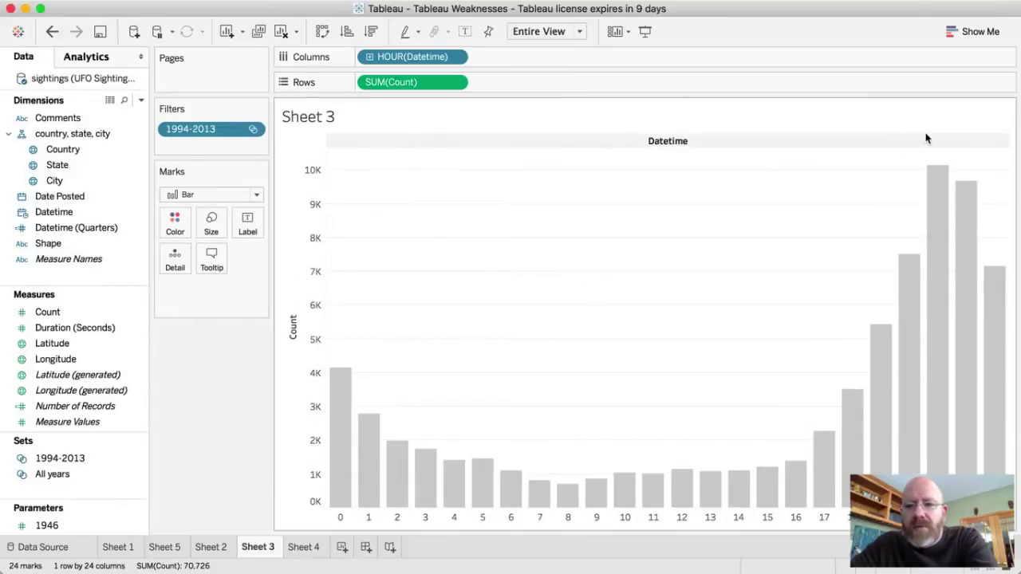
Step: Create a 'Popular Hours' set from hours 21 and 22 and colour the bars by it
{"action": "left_click_drag", "start_coordinate": [939, 157], "coordinate": [963, 226]}
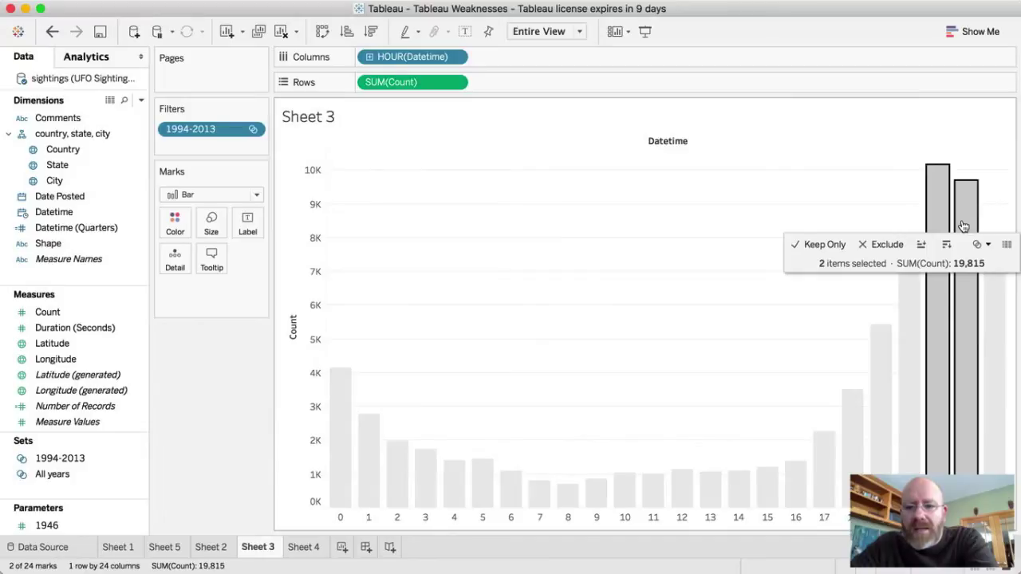
{"action": "left_click", "coordinate": [985, 244]}
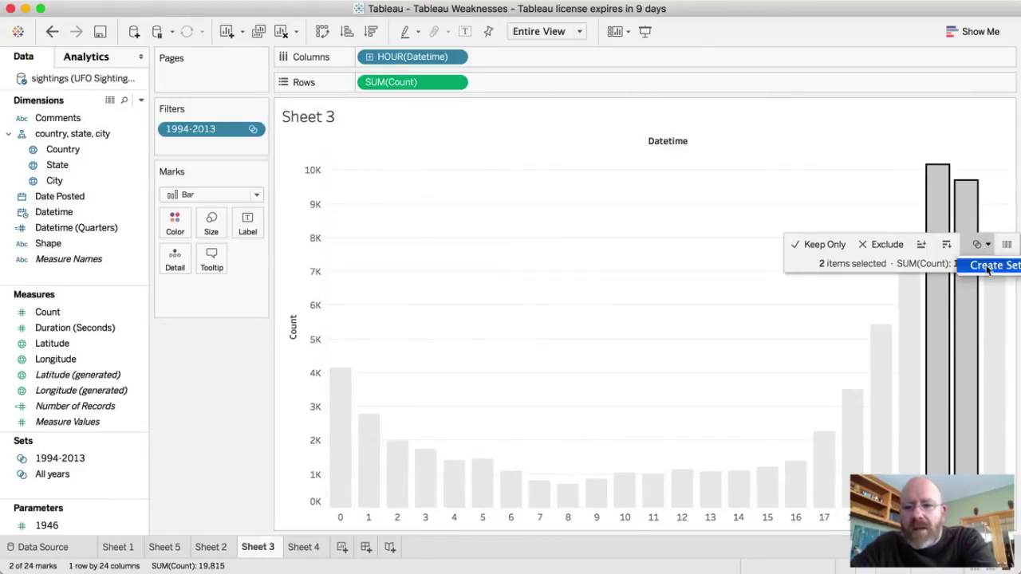
{"action": "left_click", "coordinate": [988, 272]}
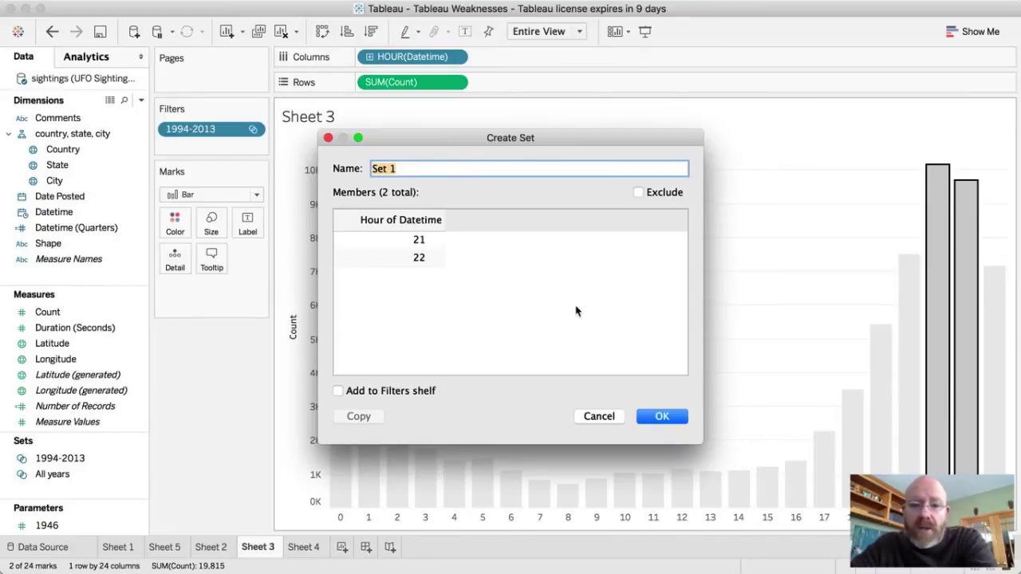
{"action": "type", "text": "Popu"}
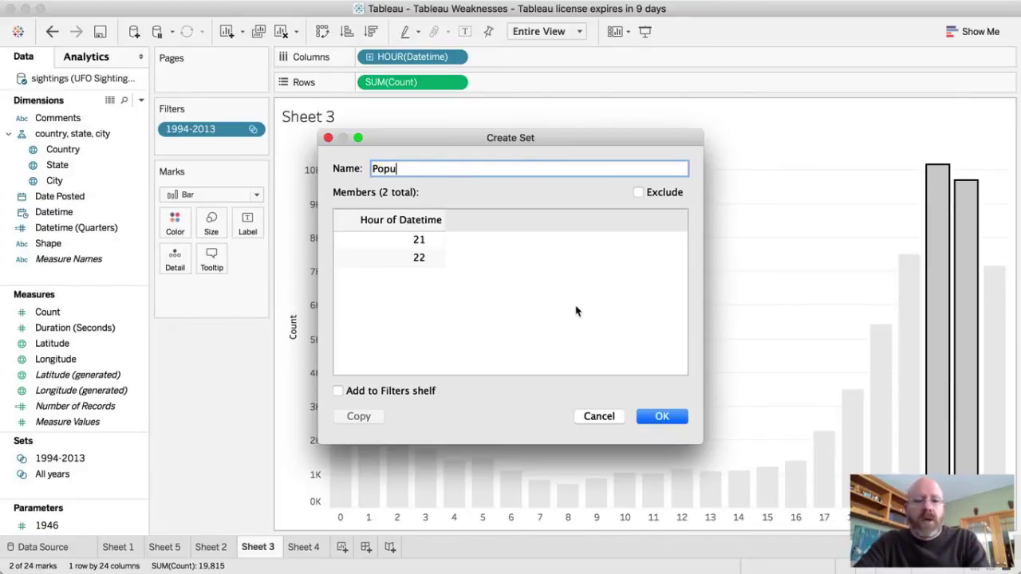
{"action": "type", "text": "lar Ho"}
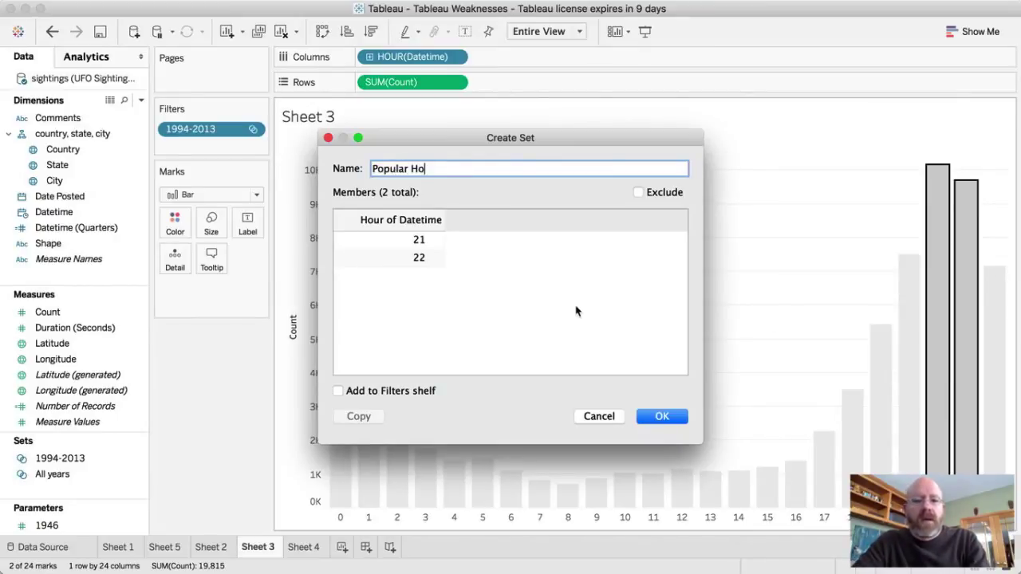
{"action": "type", "text": "urs"}
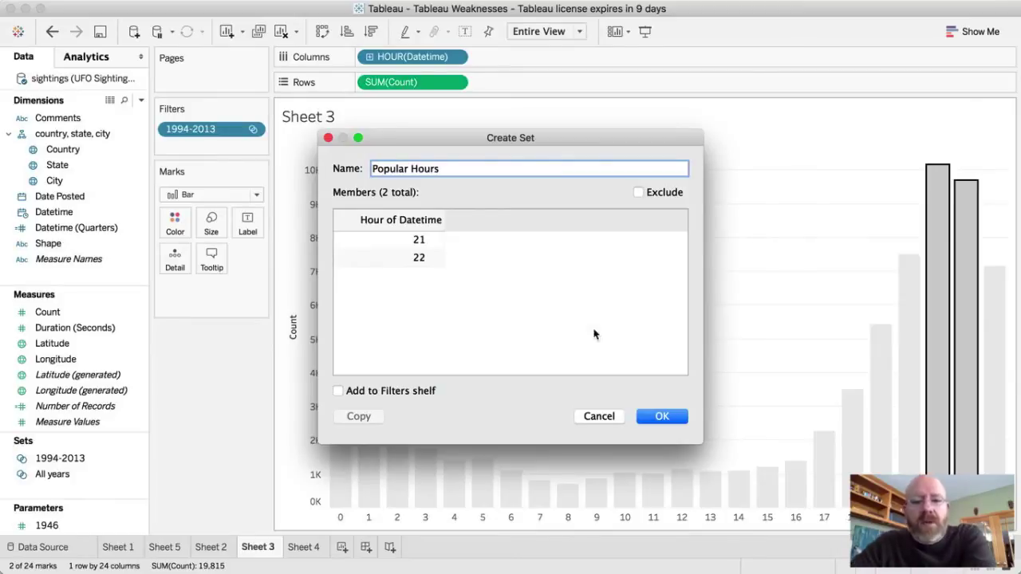
{"action": "left_click", "coordinate": [661, 416]}
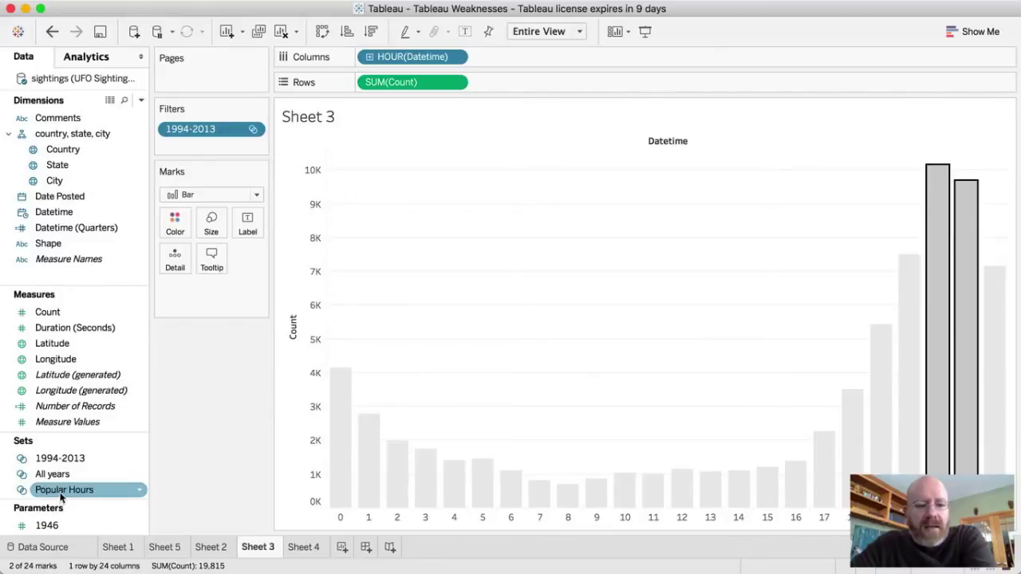
{"action": "left_click_drag", "start_coordinate": [60, 495], "coordinate": [170, 232]}
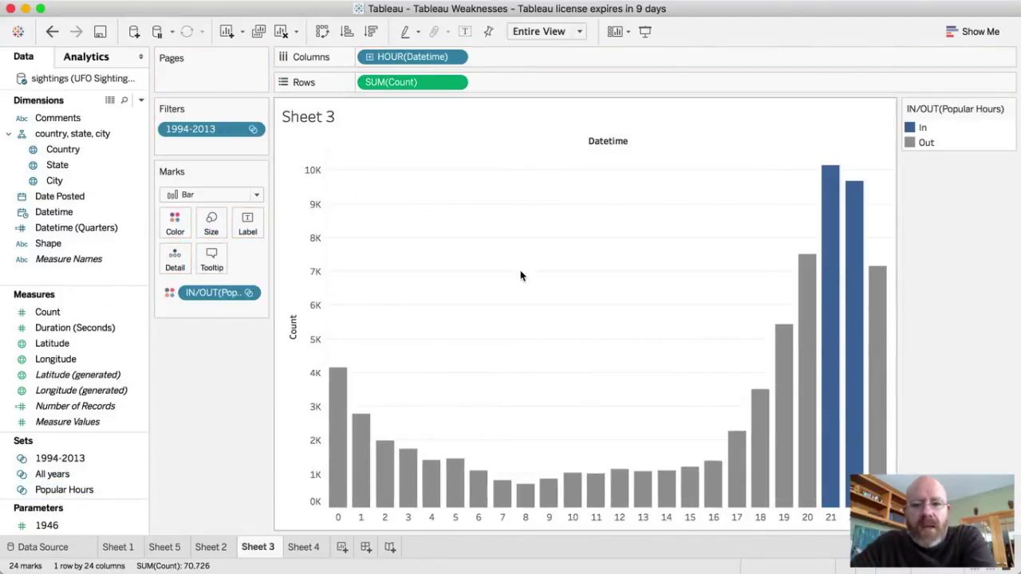
{"action": "mouse_move", "coordinate": [851, 218]}
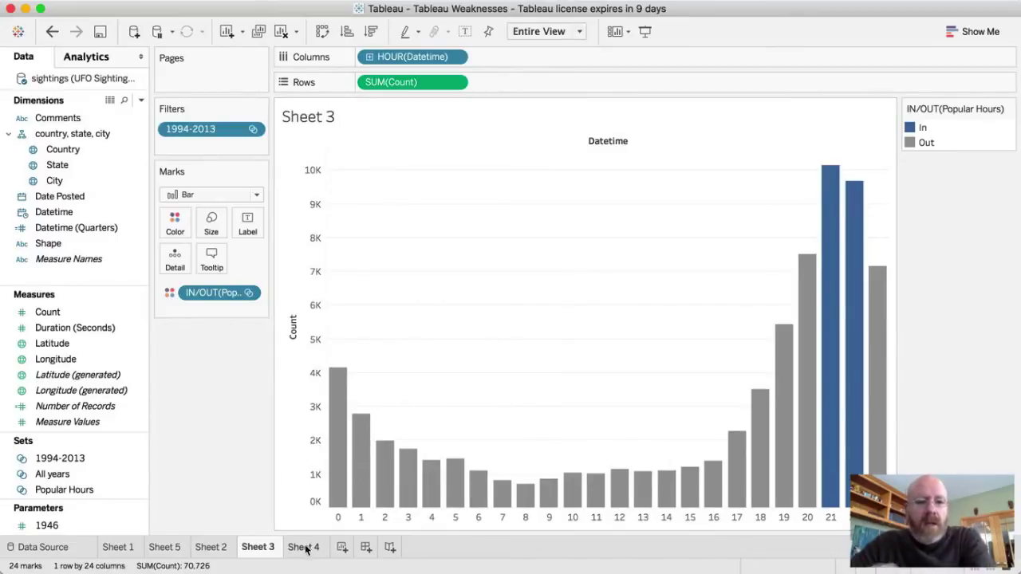
Step: In Oracle DV, view story page L's day-185 map, select its longitude field, return to Tableau
{"action": "mouse_move", "coordinate": [306, 549]}
{"action": "key", "text": "super+Tab"}
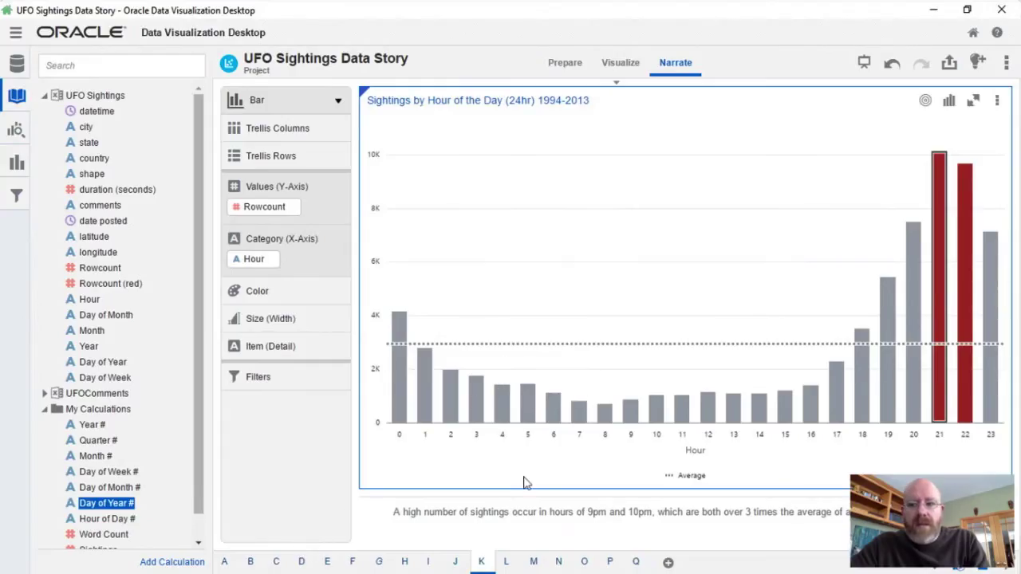
{"action": "left_click", "coordinate": [506, 562]}
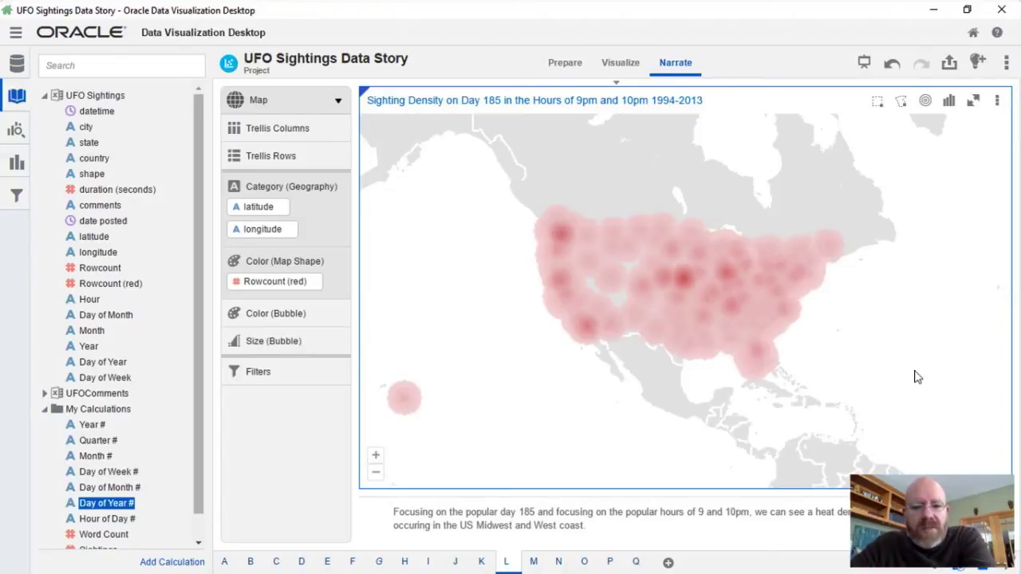
{"action": "left_click", "coordinate": [260, 230]}
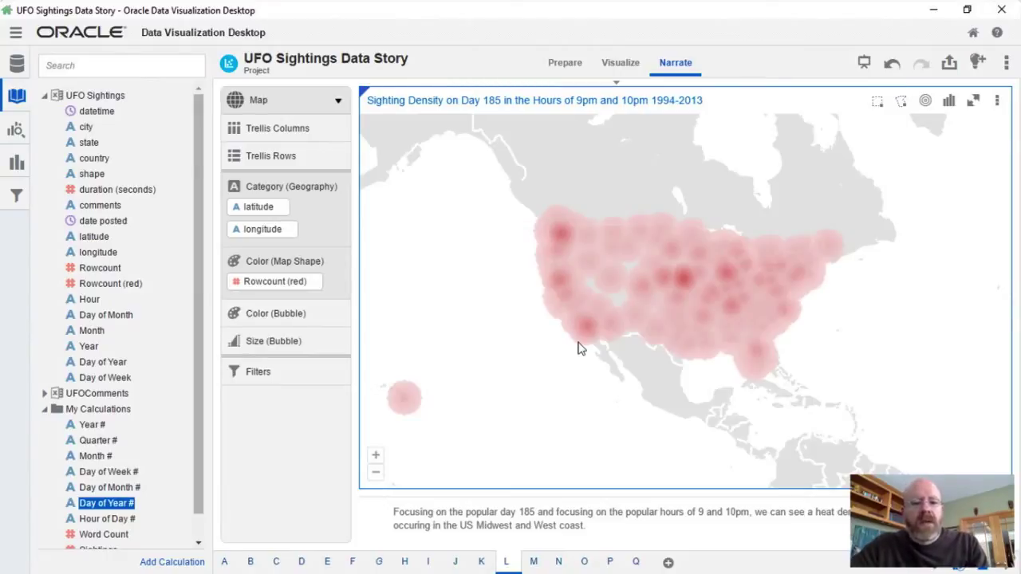
{"action": "key", "text": "super+Tab"}
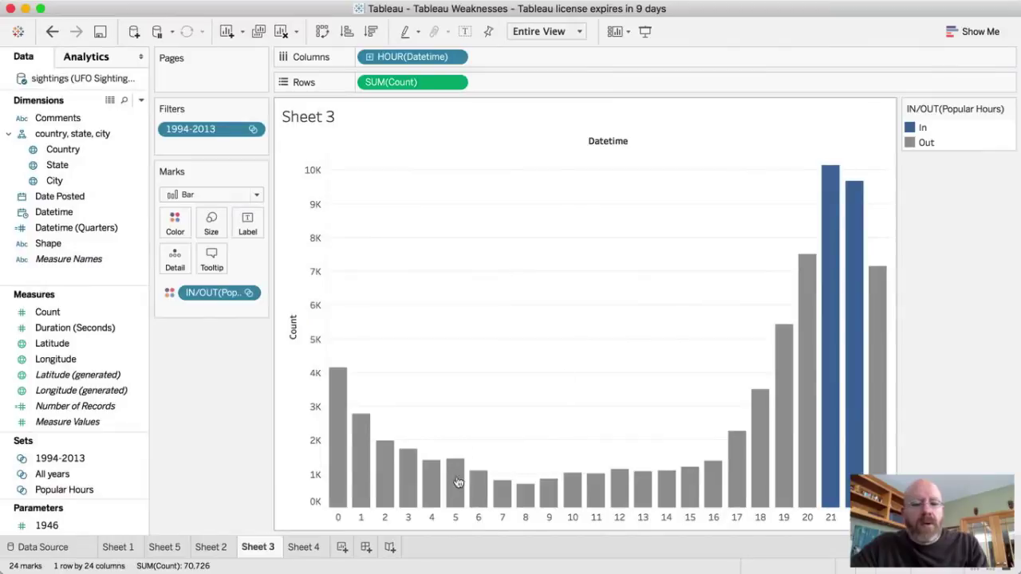
Step: On Sheet 4, start a new calculated field based on Datetime
{"action": "left_click", "coordinate": [306, 547]}
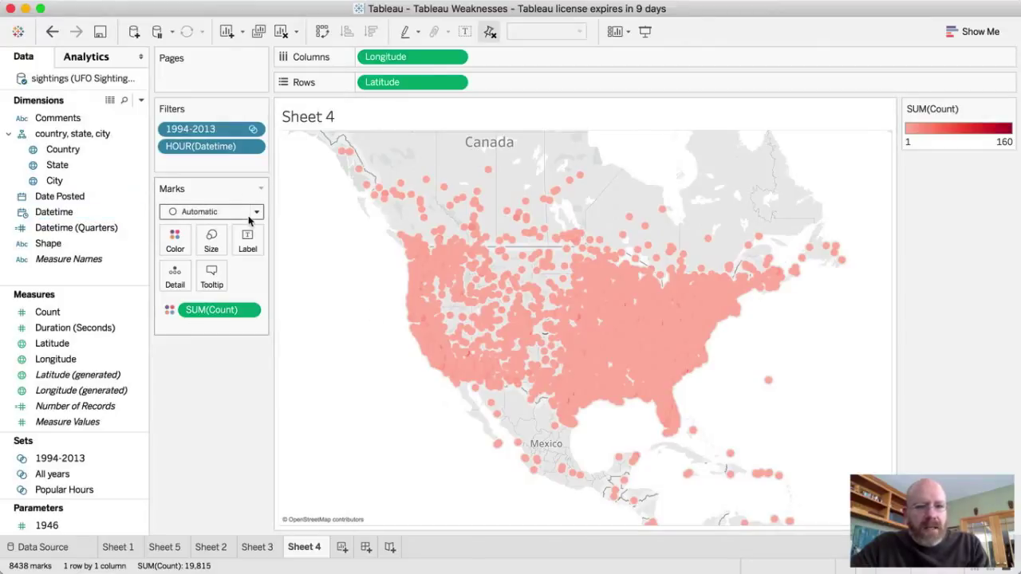
{"action": "left_click", "coordinate": [140, 212]}
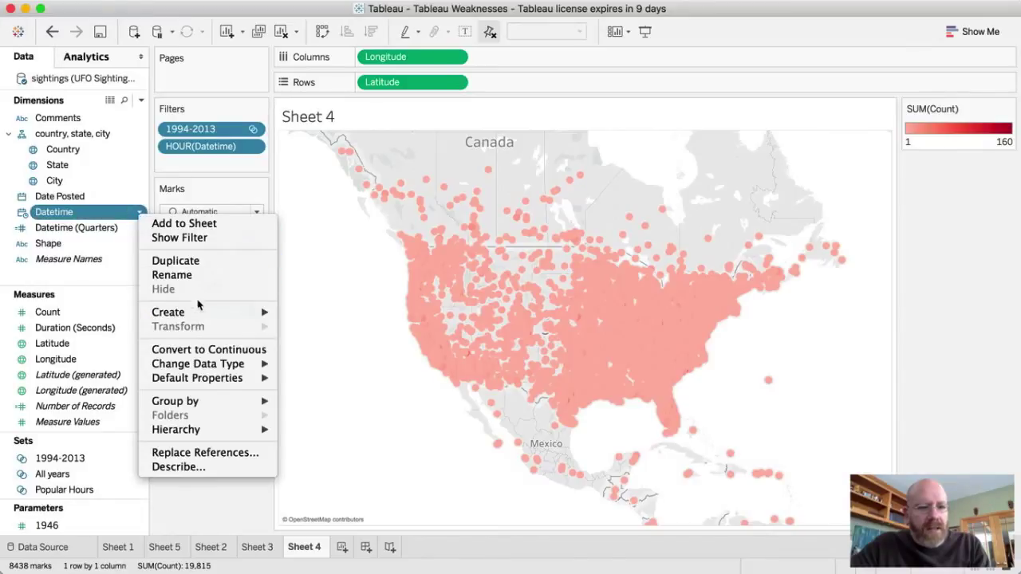
{"action": "mouse_move", "coordinate": [199, 313]}
{"action": "left_click", "coordinate": [316, 317]}
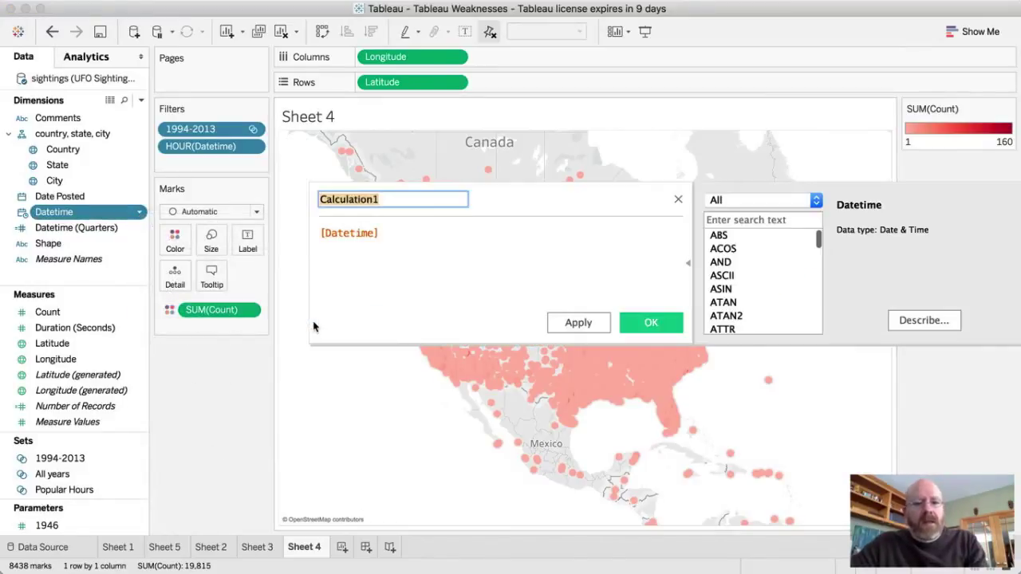
Step: Enter DATEPART('dayofyear',[Datetime]), name it 'Day of Year', and save it
{"action": "left_click", "coordinate": [320, 234]}
{"action": "type", "text": "DATEPAER"}
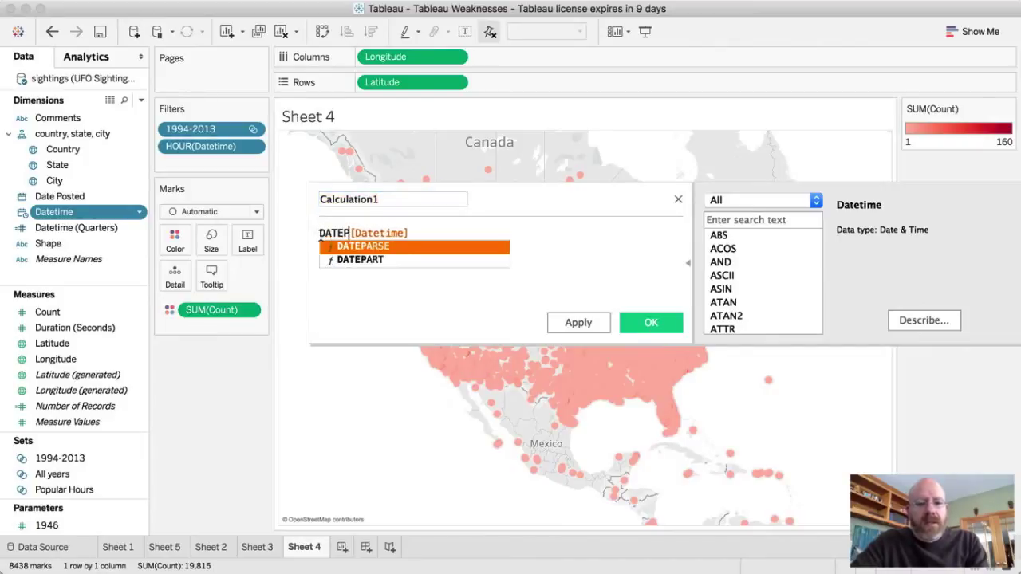
{"action": "type", "text": "T"}
{"action": "key", "text": "BackSpace"}
{"action": "key", "text": "BackSpace"}
{"action": "key", "text": "BackSpace"}
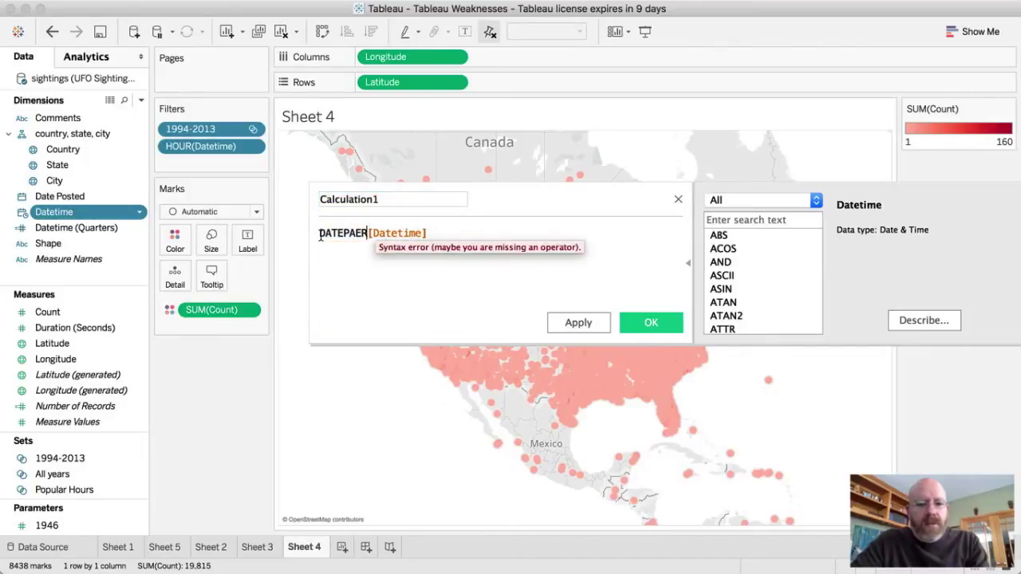
{"action": "type", "text": "RT("}
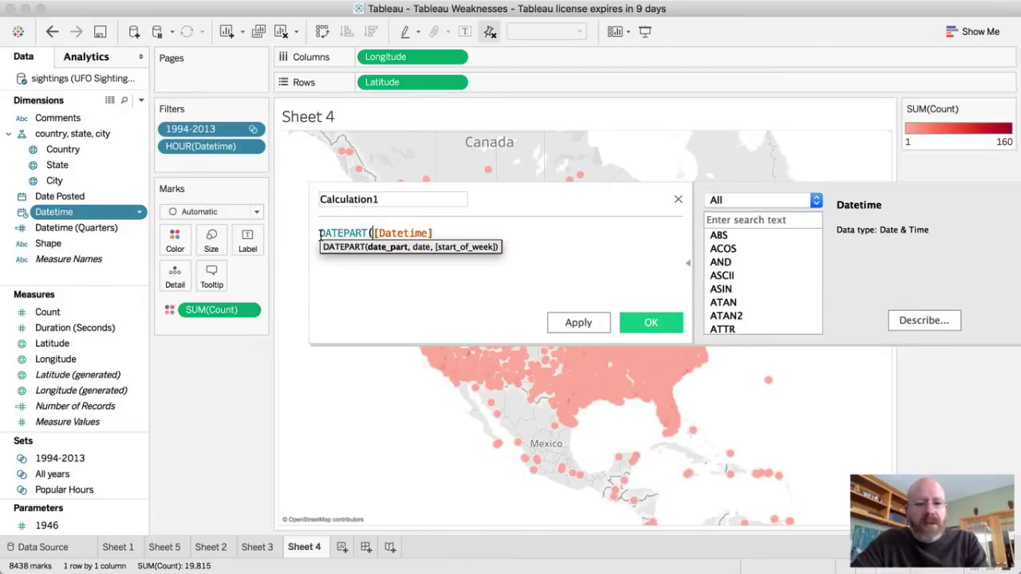
{"action": "type", "text": "'dayofyear'"}
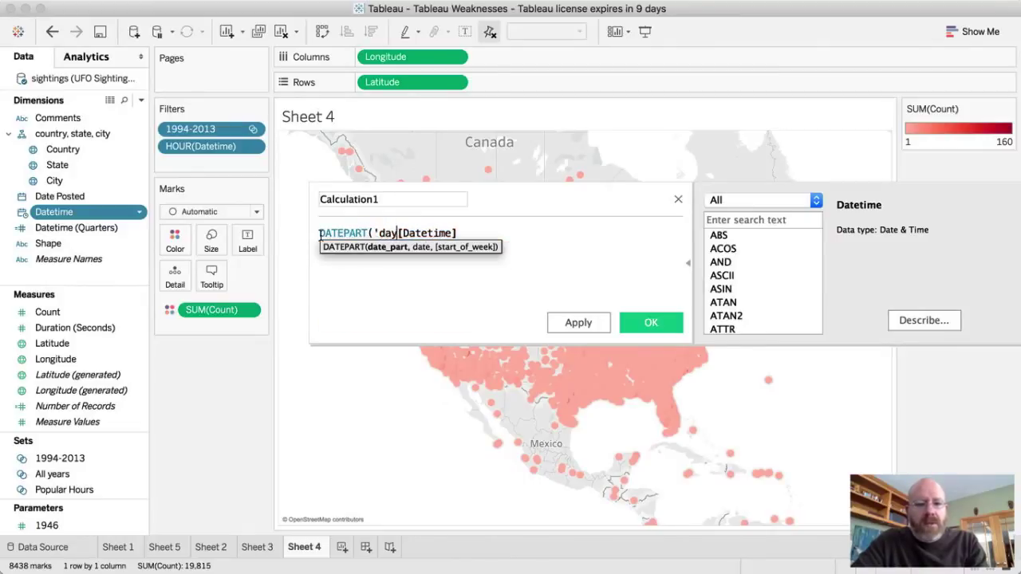
{"action": "type", "text": ","}
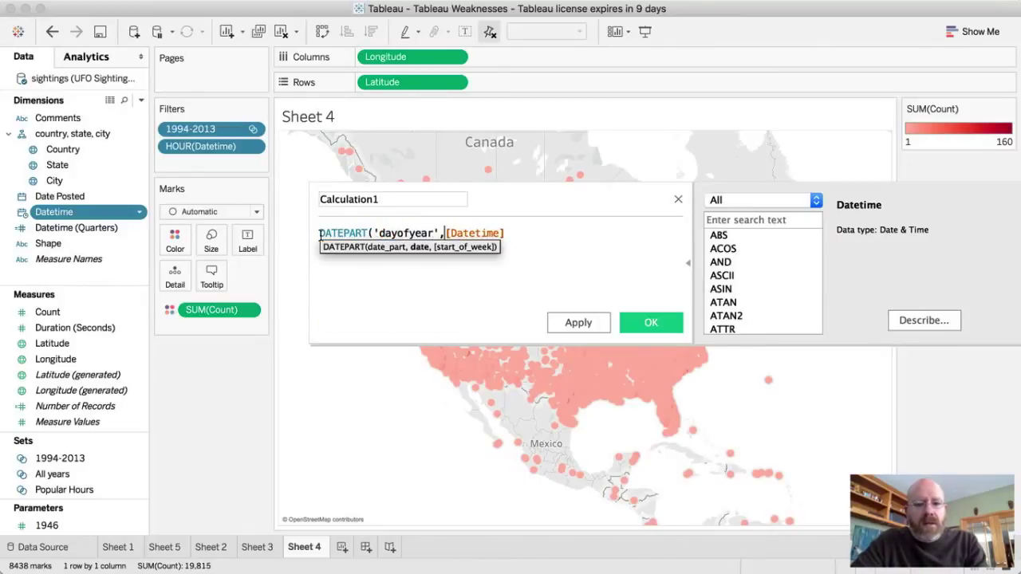
{"action": "left_click", "coordinate": [534, 236]}
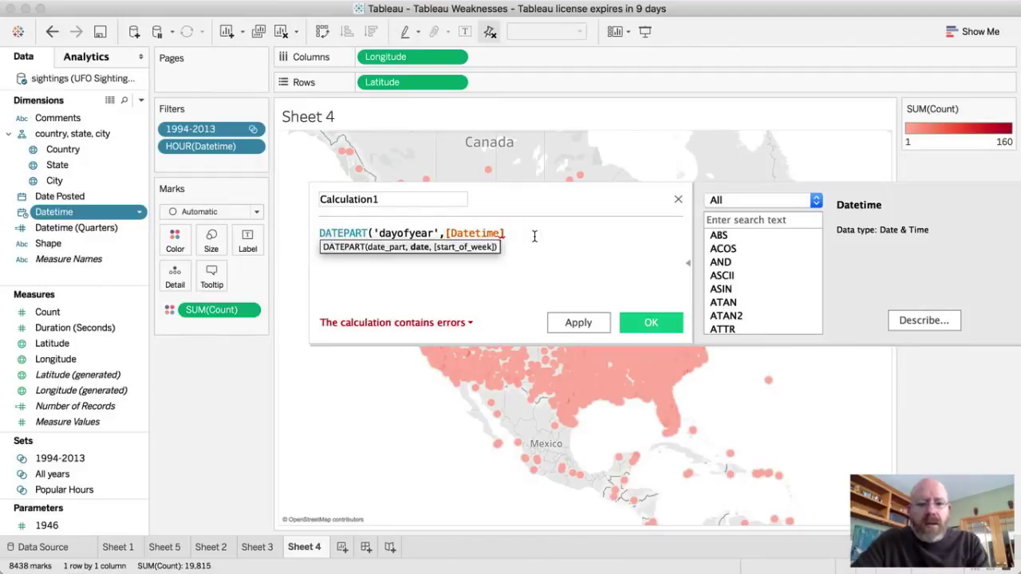
{"action": "type", "text": ")"}
{"action": "double_click", "coordinate": [389, 200]}
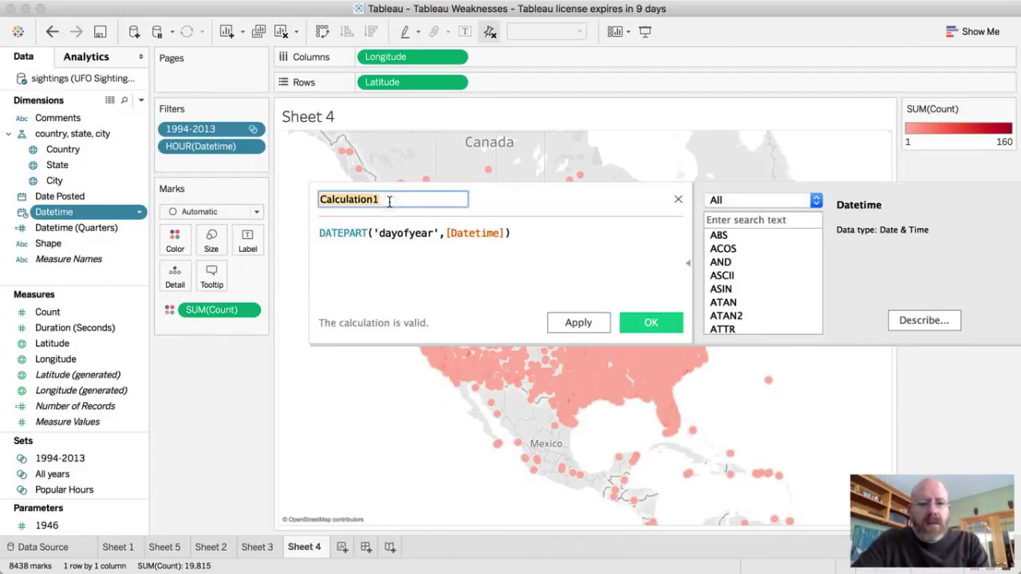
{"action": "type", "text": "Day of Year"}
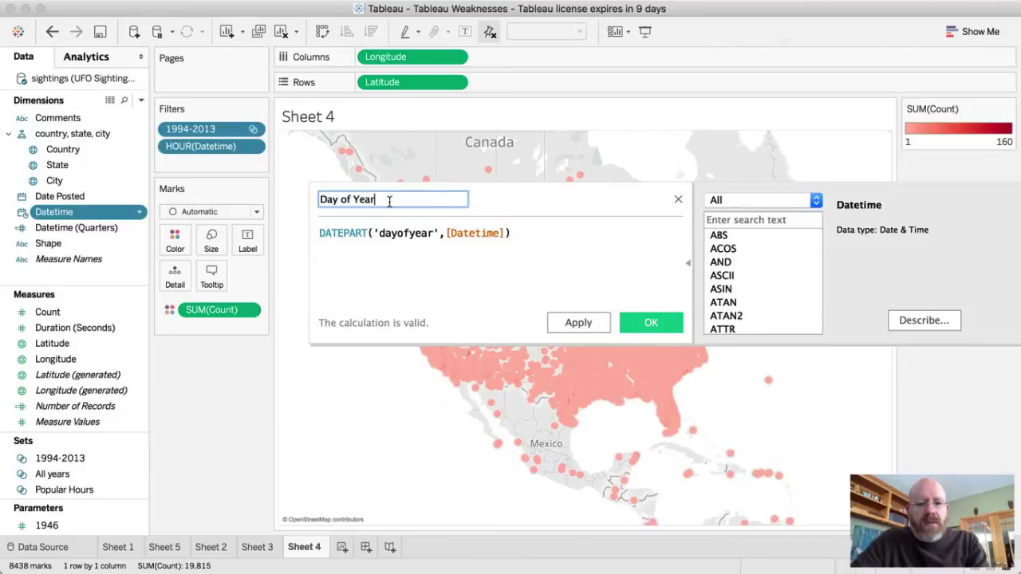
{"action": "left_click", "coordinate": [650, 323]}
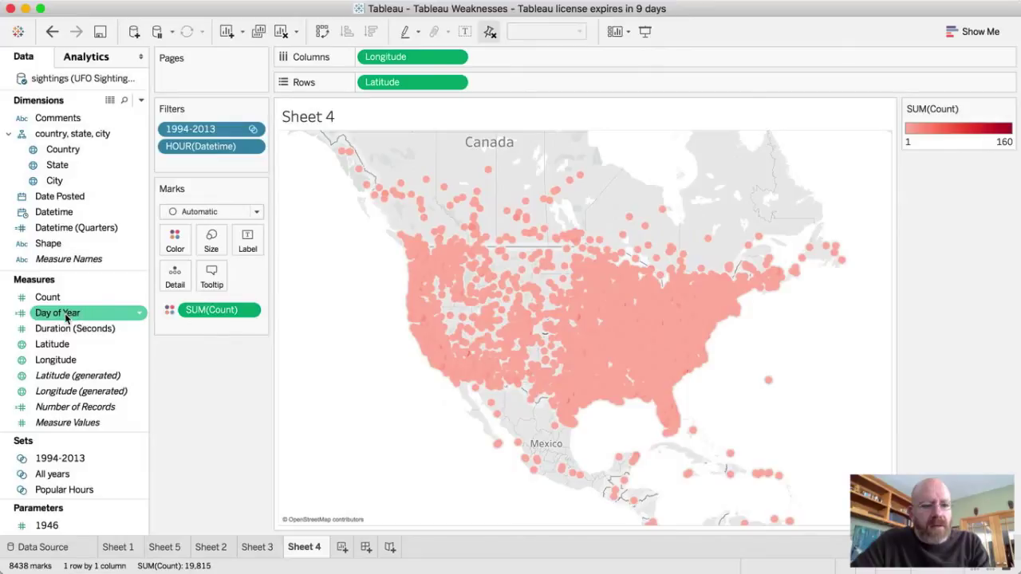
Step: Convert the Day of Year field to a dimension
{"action": "left_click_drag", "start_coordinate": [66, 316], "coordinate": [155, 221]}
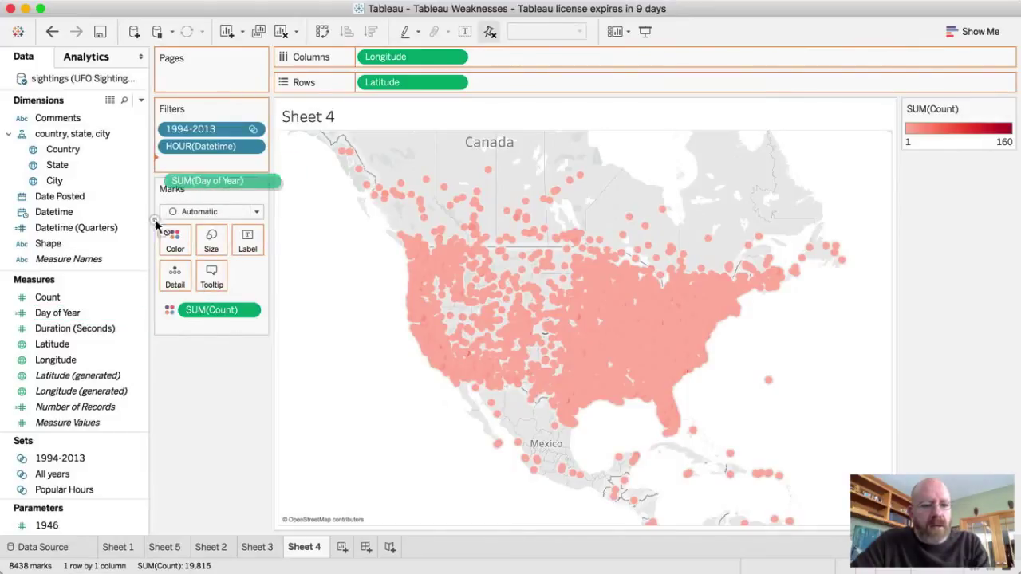
{"action": "left_click", "coordinate": [139, 313]}
{"action": "mouse_move", "coordinate": [257, 144]}
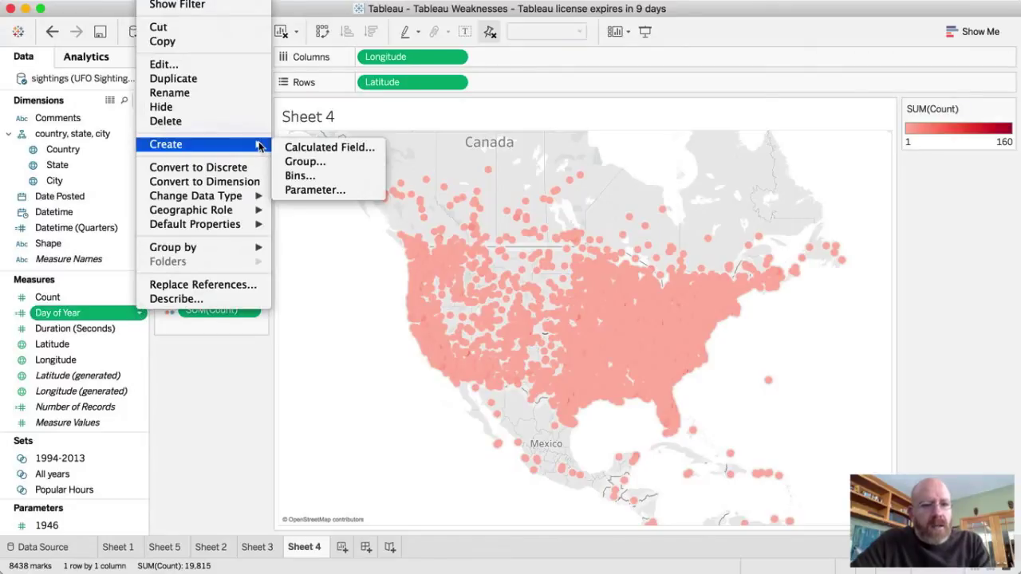
{"action": "left_click", "coordinate": [239, 181]}
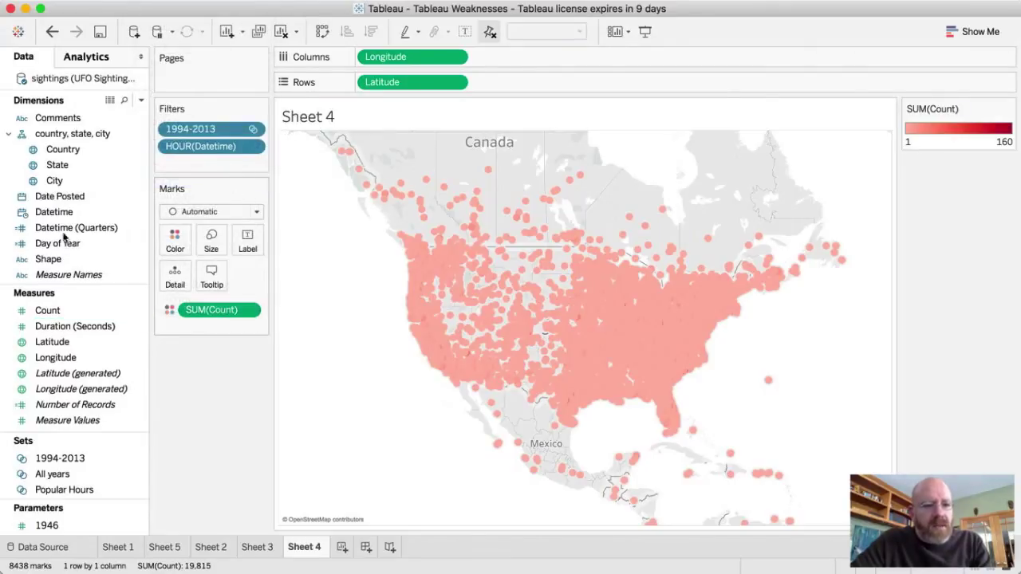
Step: Filter the map to Day of Year 185 only
{"action": "left_click_drag", "start_coordinate": [64, 239], "coordinate": [196, 172]}
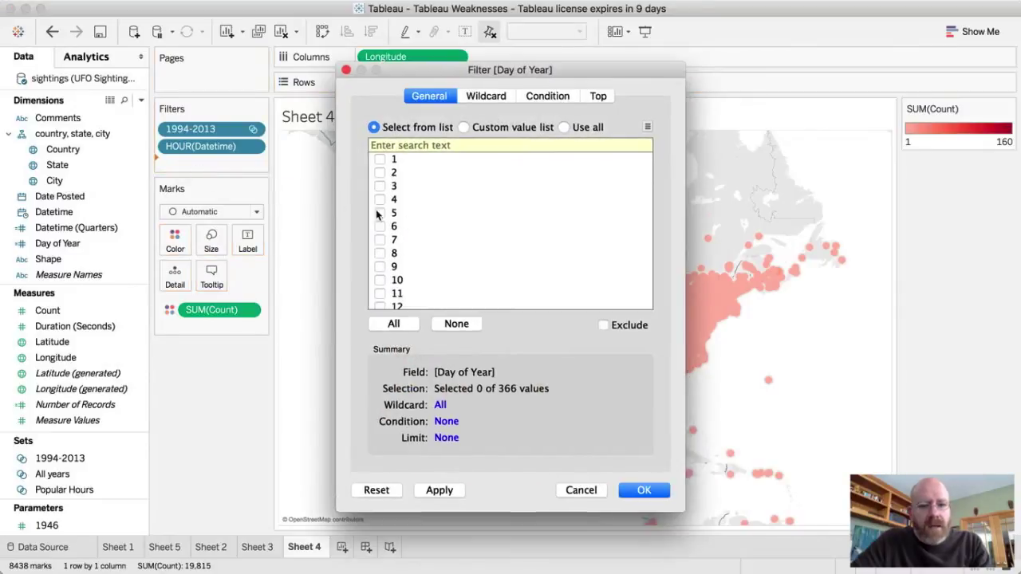
{"action": "left_click", "coordinate": [525, 147]}
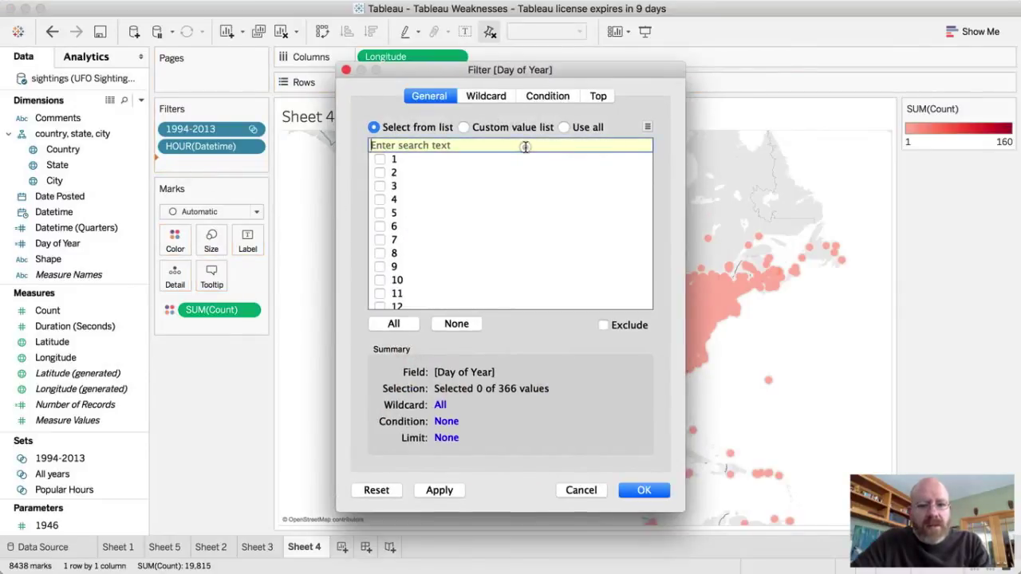
{"action": "type", "text": "185"}
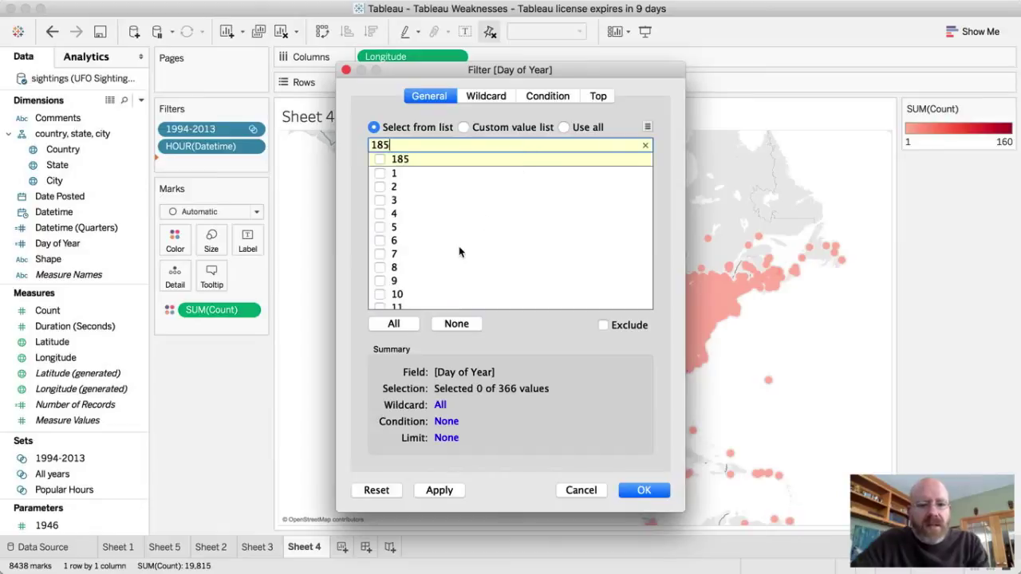
{"action": "left_click", "coordinate": [379, 159]}
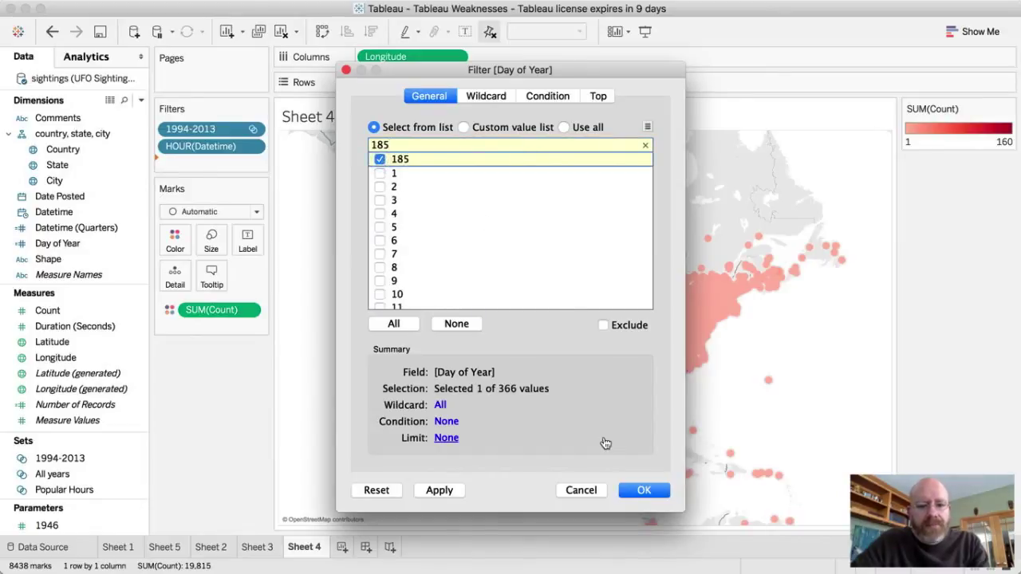
{"action": "left_click", "coordinate": [636, 490]}
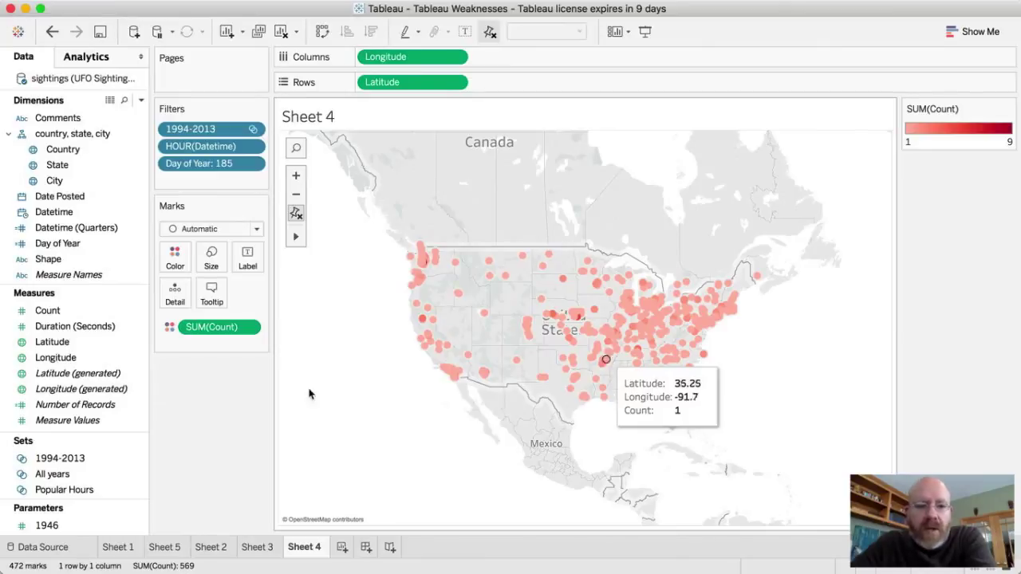
{"action": "left_click", "coordinate": [248, 327]}
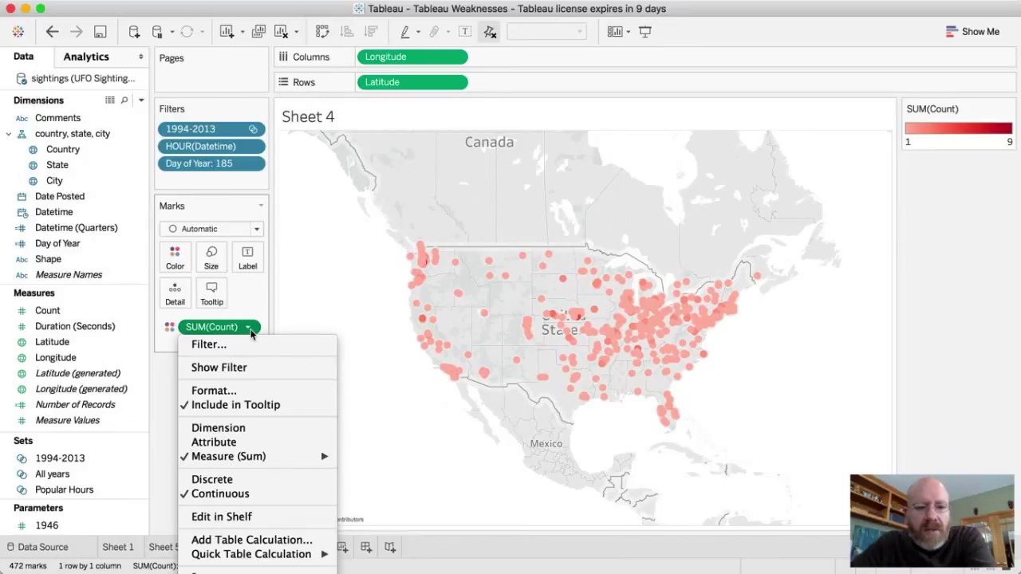
{"action": "left_click", "coordinate": [177, 260]}
{"action": "left_click", "coordinate": [179, 262]}
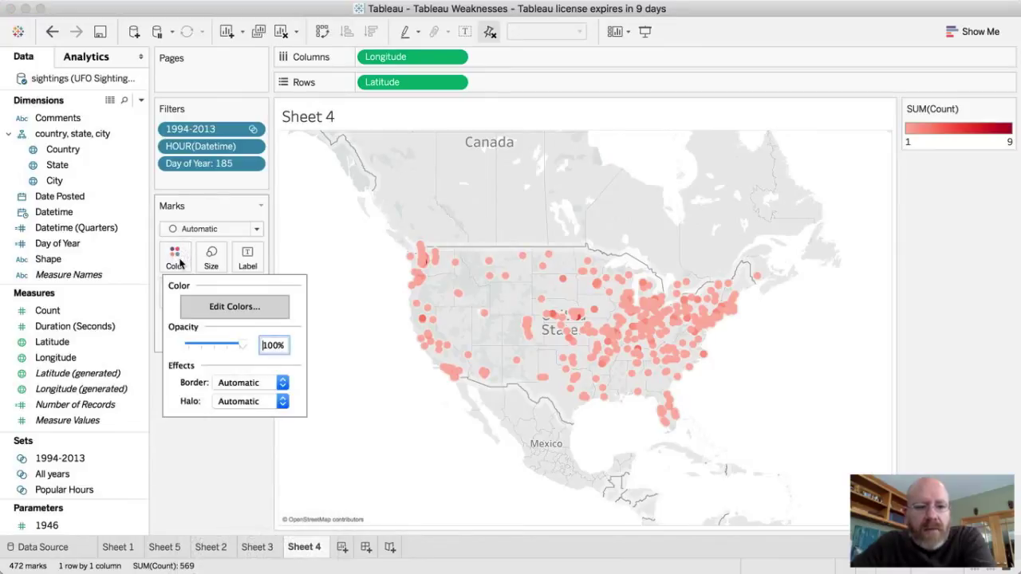
{"action": "left_click", "coordinate": [211, 307]}
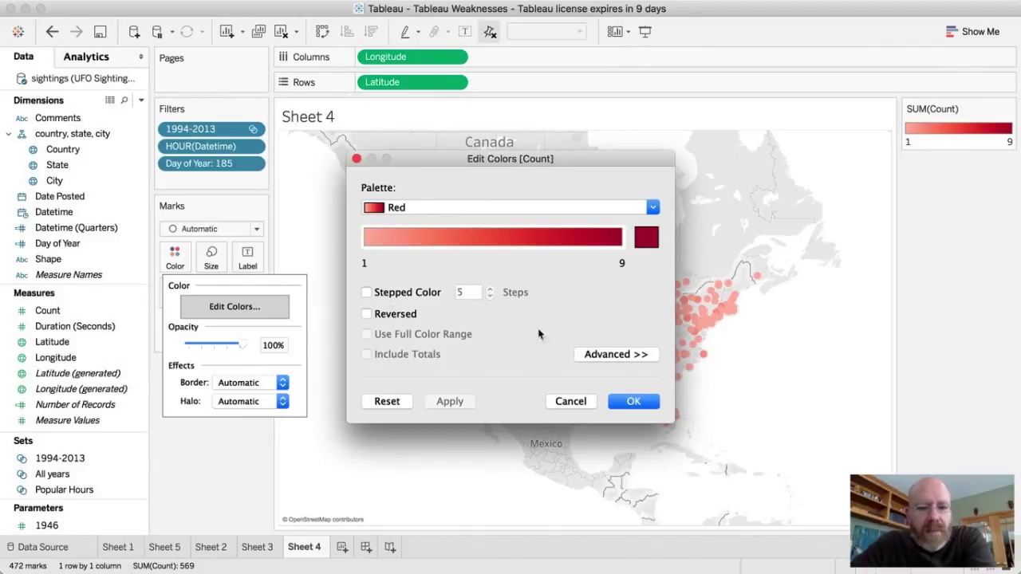
{"action": "left_click", "coordinate": [583, 354]}
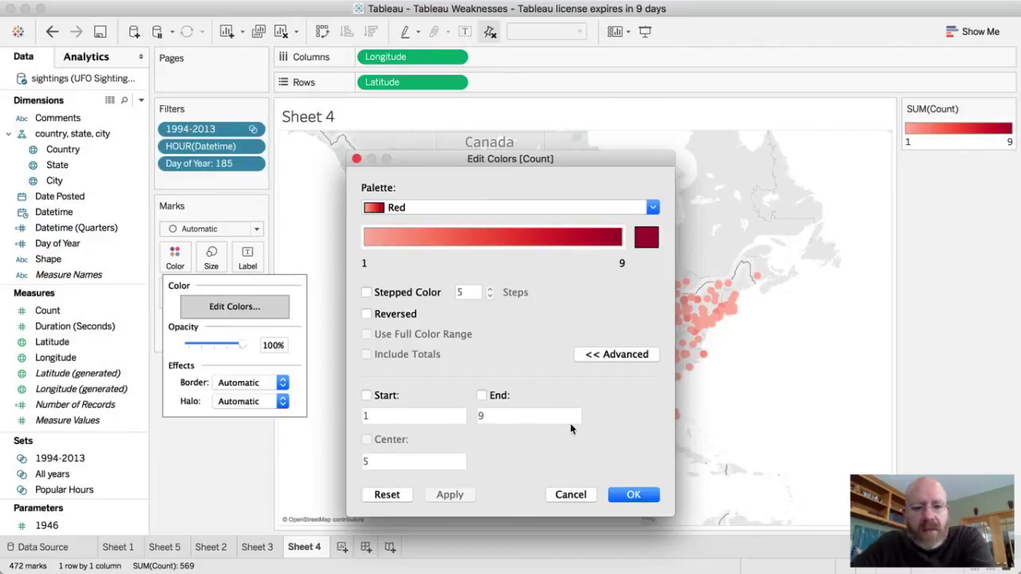
{"action": "left_click", "coordinate": [568, 496]}
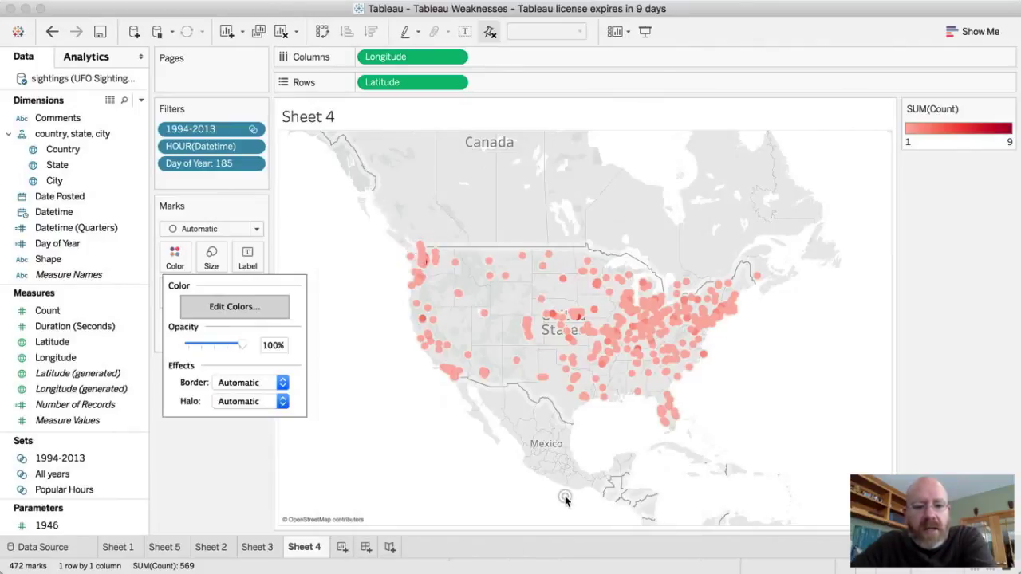
{"action": "left_click", "coordinate": [175, 254]}
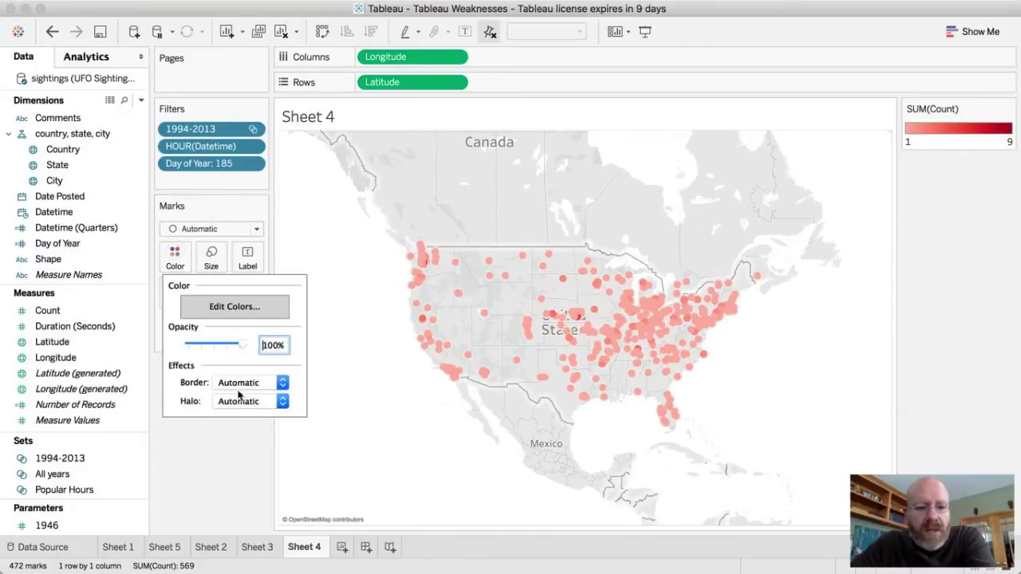
{"action": "left_click", "coordinate": [227, 456]}
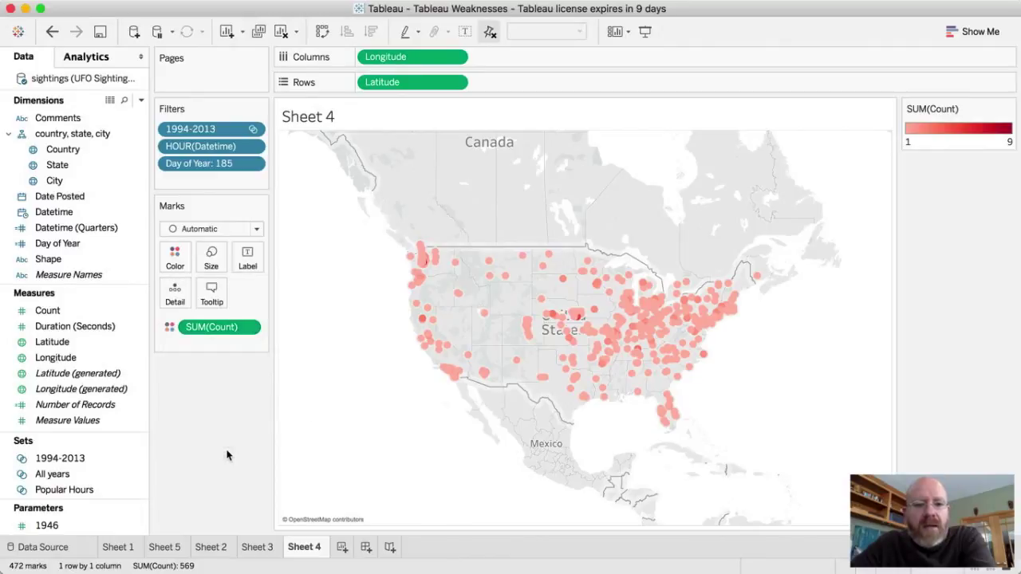